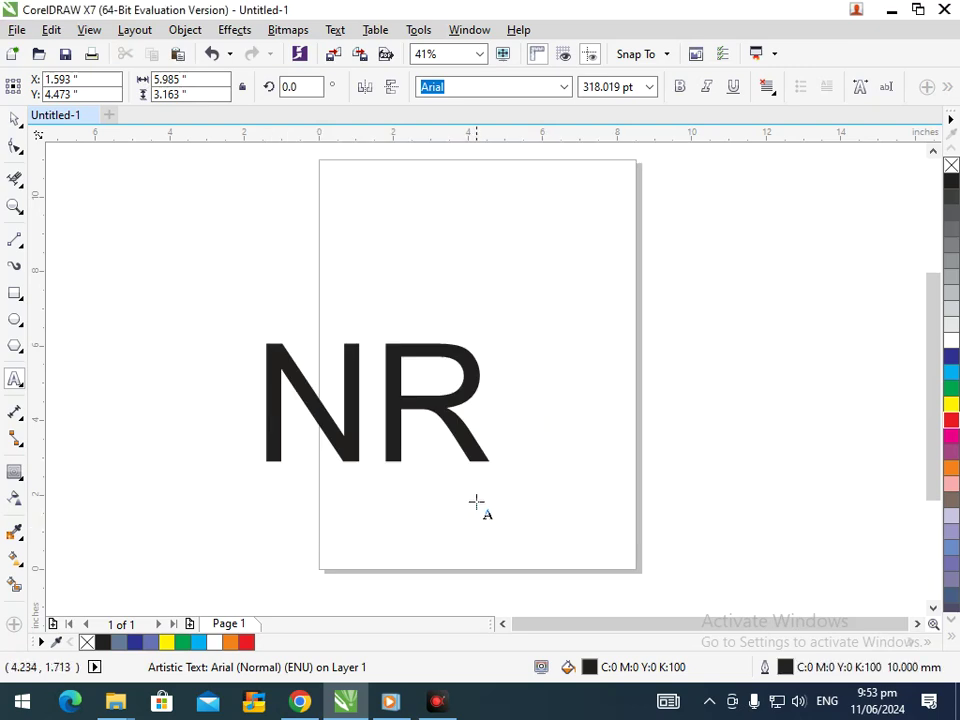
Give the NR text a 10 mm outline that scales with the object
{"action": "left_click", "coordinate": [950, 356]}
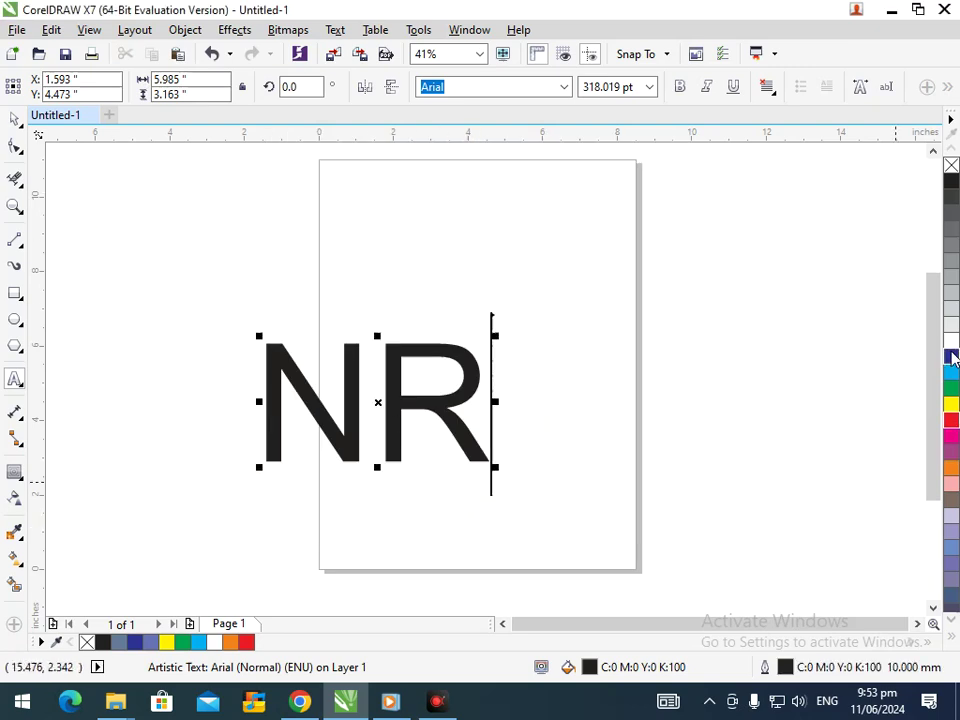
{"action": "right_click", "coordinate": [950, 356]}
{"action": "left_click", "coordinate": [14, 119]}
{"action": "left_click", "coordinate": [235, 336]}
{"action": "left_click", "coordinate": [284, 353]}
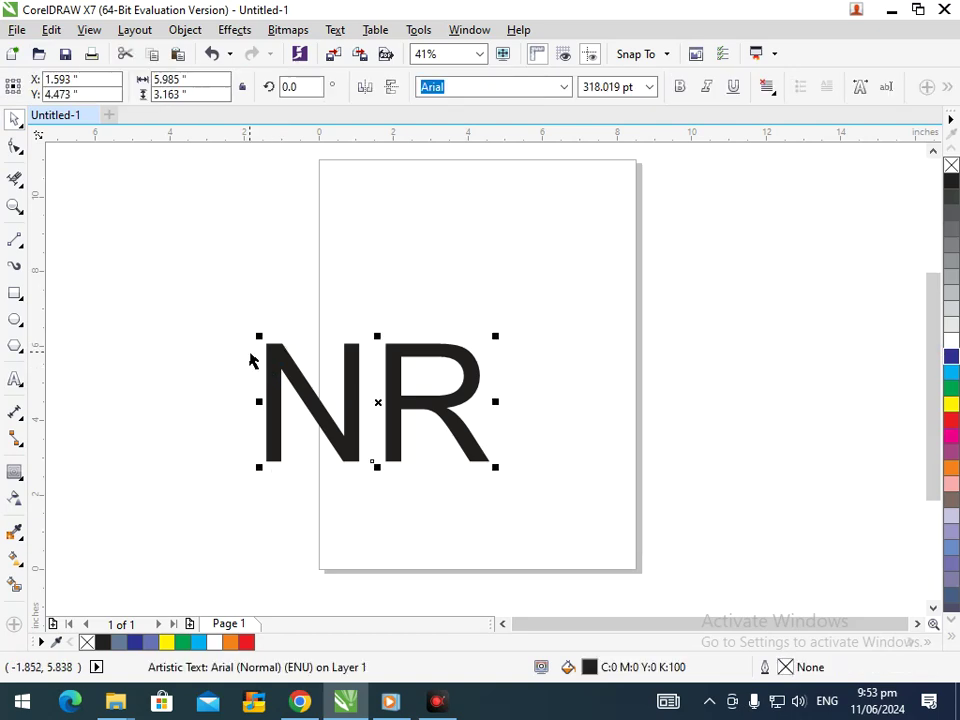
{"action": "key", "text": "F12"}
{"action": "left_click", "coordinate": [360, 226]}
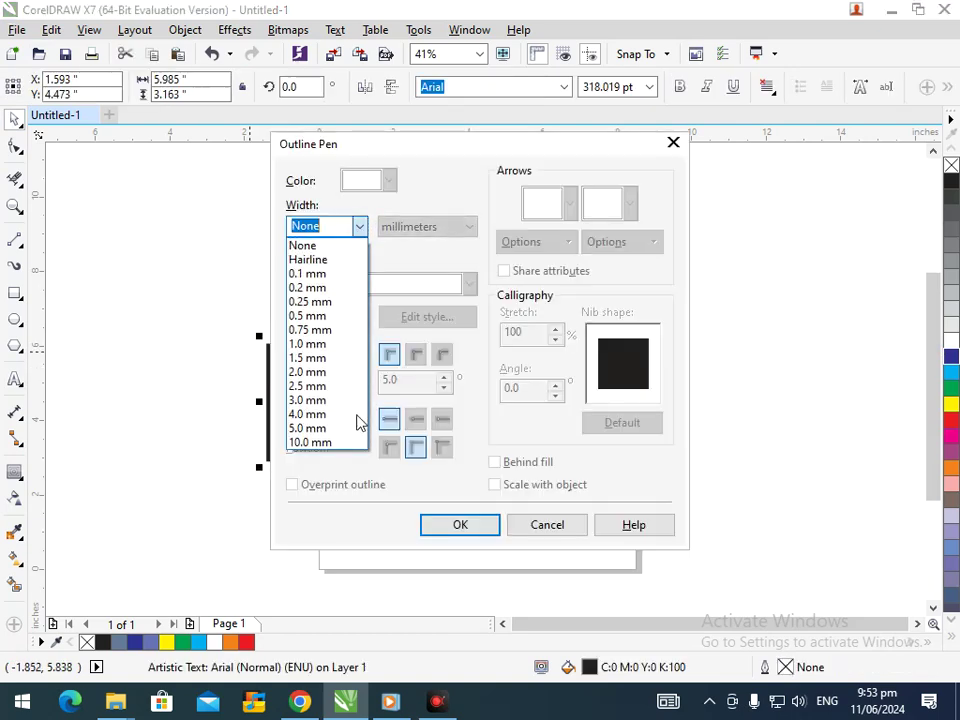
{"action": "left_click", "coordinate": [335, 443]}
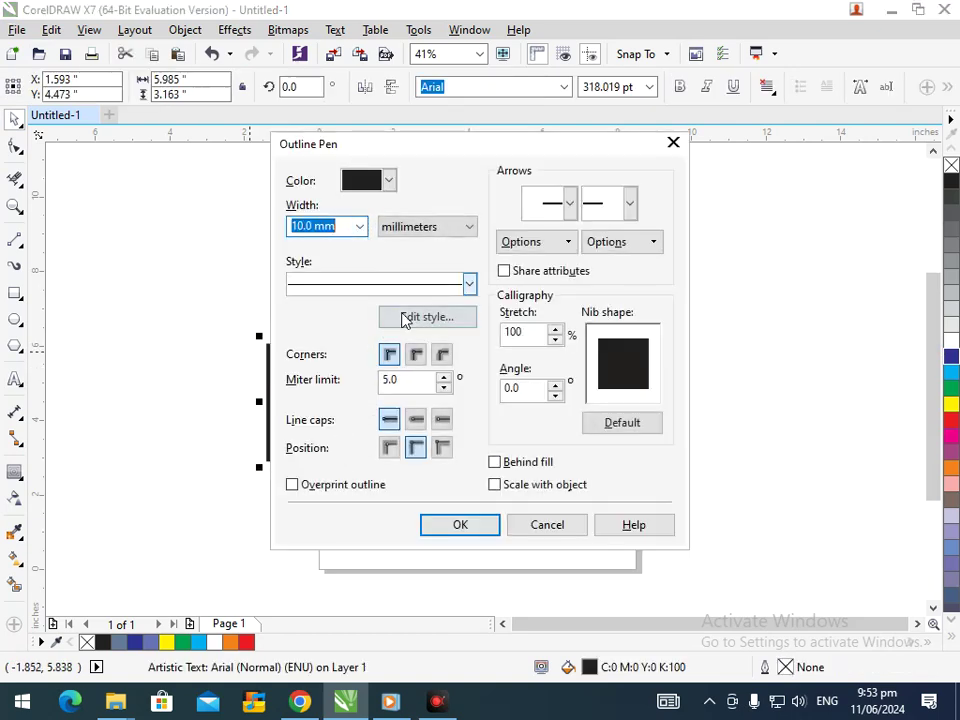
{"action": "left_click", "coordinate": [542, 484]}
{"action": "left_click", "coordinate": [497, 525]}
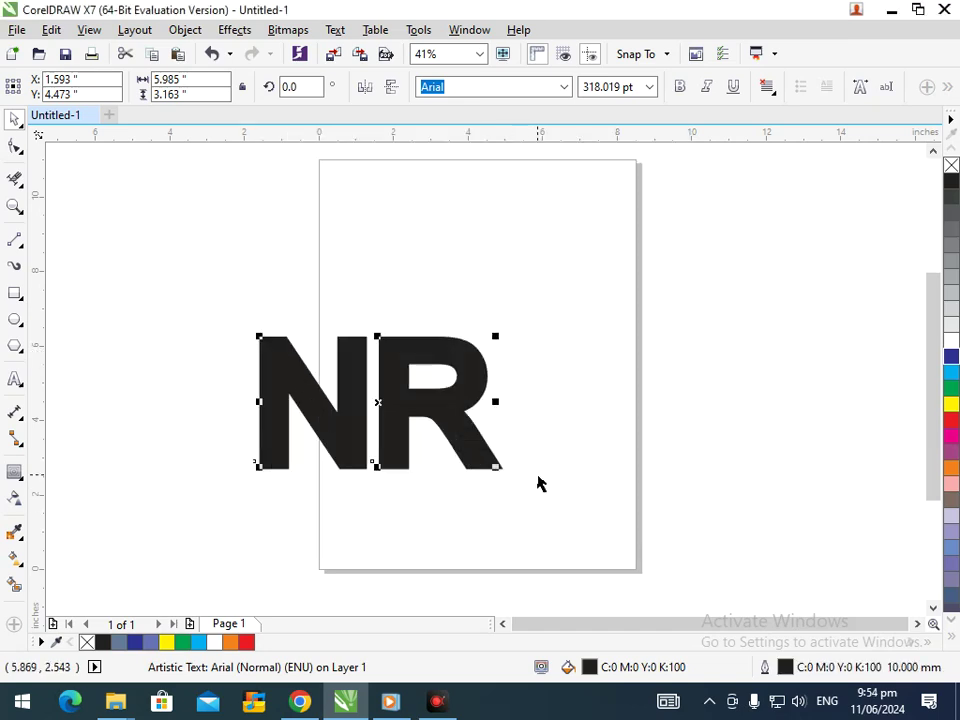
Enlarge the NR text about its center to about 9.56 by 5.05 inches and break it apart into separate letters
{"action": "left_click_drag", "start_coordinate": [260, 468], "coordinate": [189, 506]}
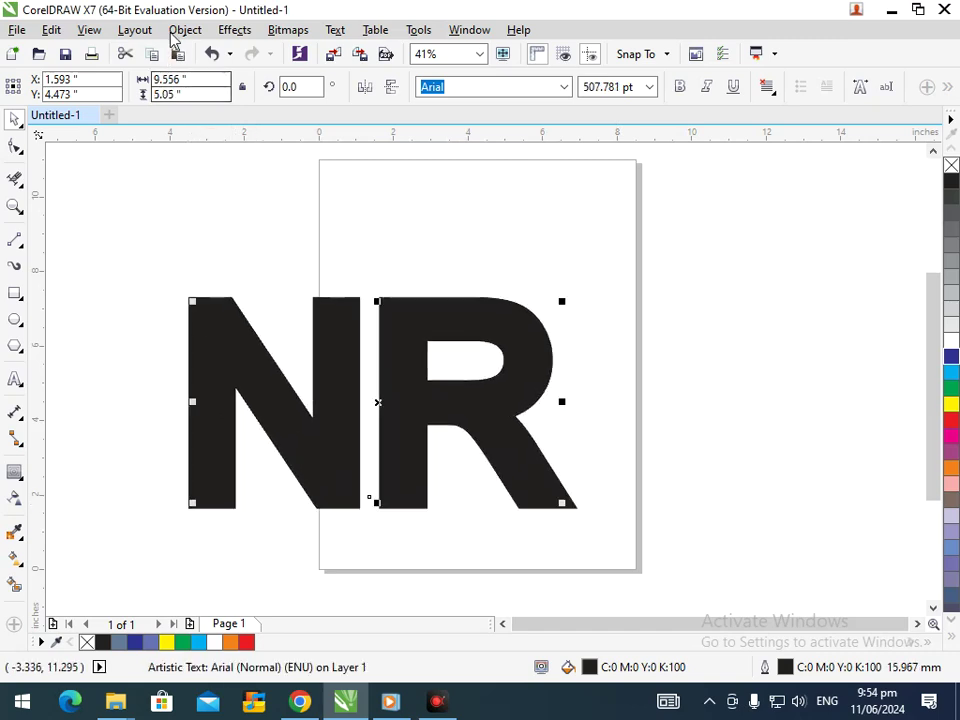
{"action": "left_click", "coordinate": [185, 29]}
{"action": "left_click", "coordinate": [235, 268]}
Move the N to the left, leaving a clear gap between it and the R
{"action": "left_click", "coordinate": [265, 231]}
{"action": "left_click_drag", "start_coordinate": [342, 400], "coordinate": [245, 400]}
{"action": "left_click", "coordinate": [330, 356]}
{"action": "scroll", "coordinate": [355, 380], "scroll_direction": "down", "scroll_amount": 1}
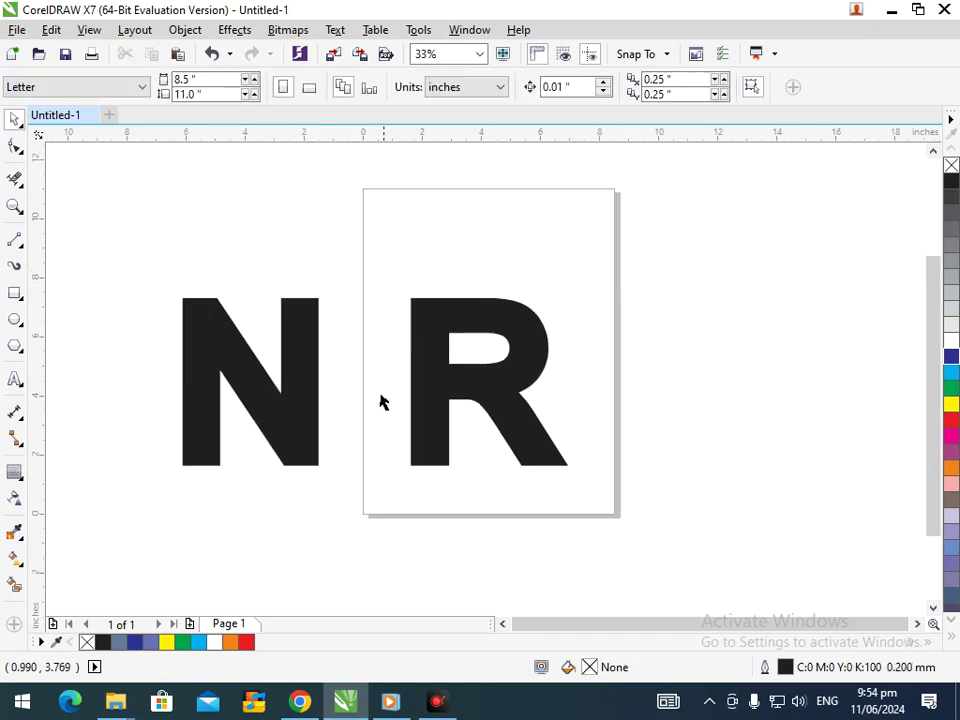
Set the outline width of both letters to 30 mm
{"action": "left_click_drag", "start_coordinate": [154, 251], "coordinate": [600, 566]}
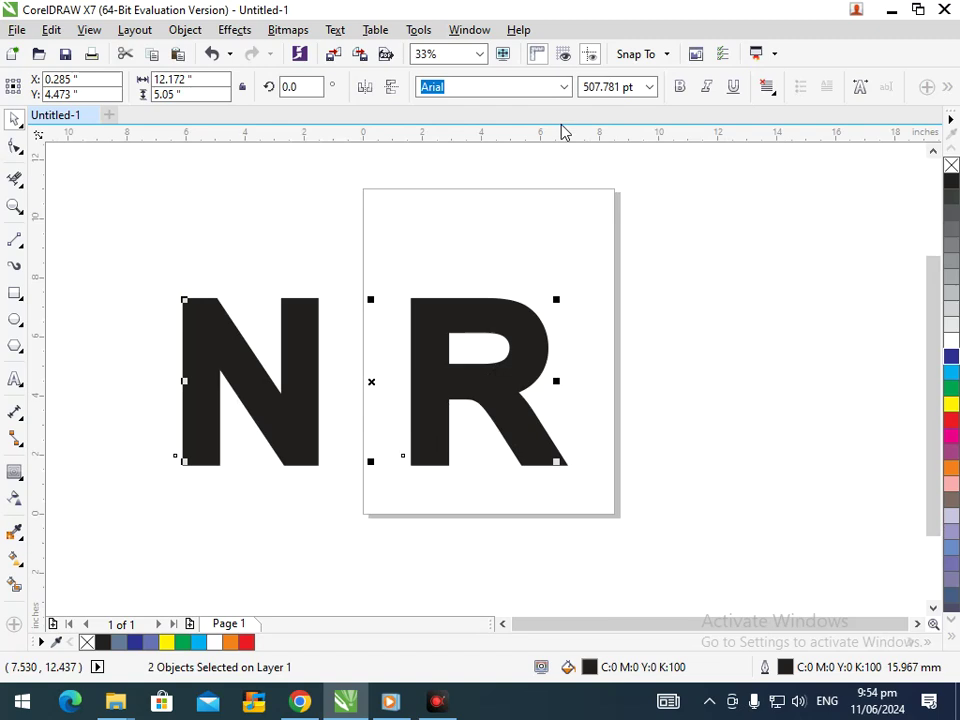
{"action": "key", "text": "F12"}
{"action": "left_click", "coordinate": [344, 225]}
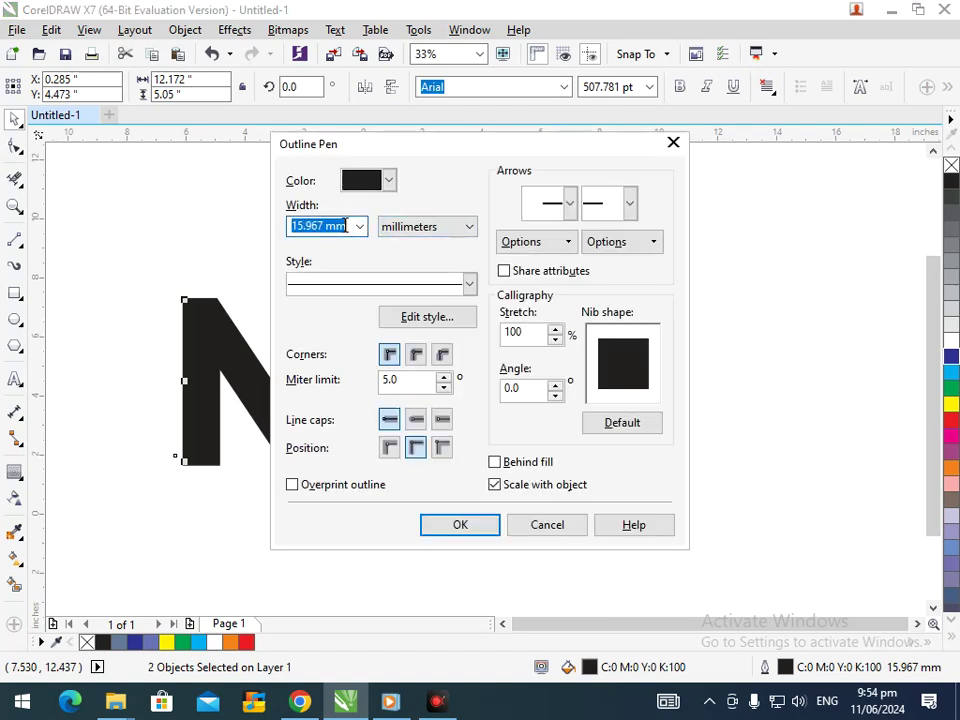
{"action": "type", "text": "30"}
{"action": "key", "text": "Return"}
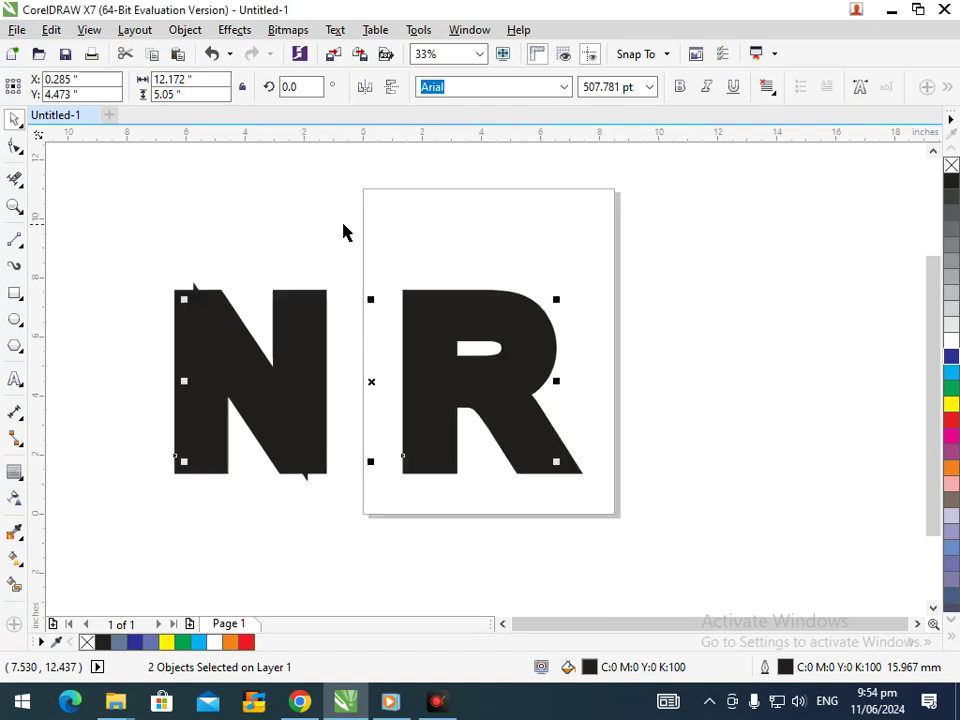
Try moving the N onto the R, and undo the move
{"action": "left_click", "coordinate": [576, 433]}
{"action": "left_click", "coordinate": [313, 439]}
{"action": "left_click_drag", "start_coordinate": [313, 439], "coordinate": [471, 476]}
{"action": "key", "text": "ctrl+z"}
{"action": "key", "text": "ctrl+z"}
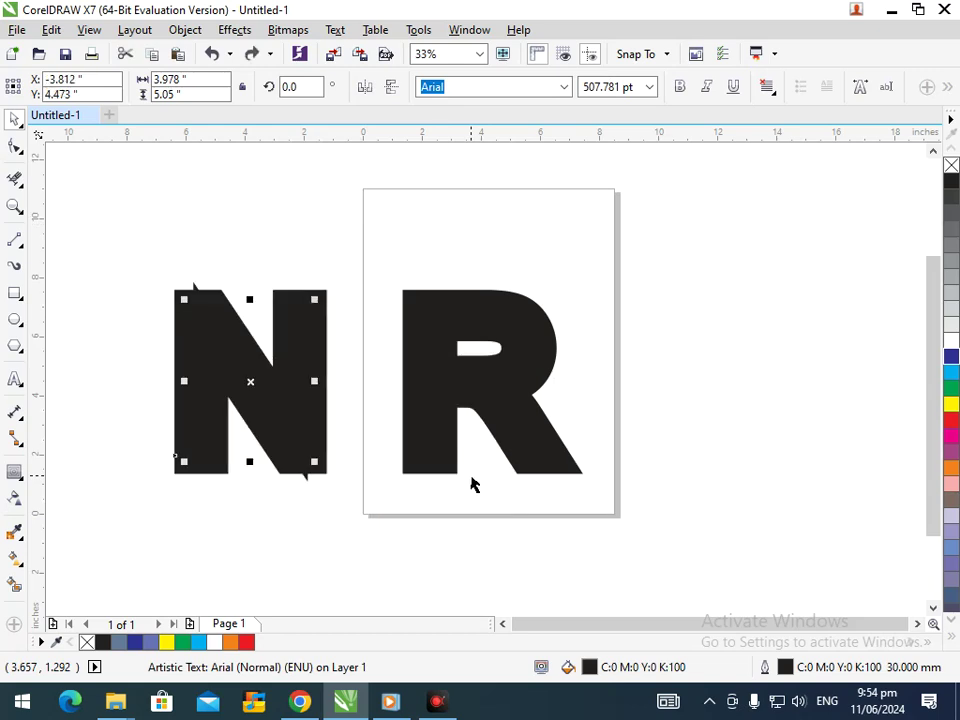
Move the N so that it overlaps the lower-left part of the R
{"action": "mouse_move", "coordinate": [282, 432]}
{"action": "left_mouse_down"}
{"action": "mouse_move", "coordinate": [384, 482]}
{"action": "mouse_move", "coordinate": [329, 473]}
{"action": "mouse_move", "coordinate": [267, 436]}
{"action": "left_mouse_up"}
{"action": "left_click", "coordinate": [274, 489]}
{"action": "left_click", "coordinate": [268, 410]}
{"action": "left_click", "coordinate": [185, 30]}
{"action": "left_click", "coordinate": [517, 219]}
{"action": "left_click", "coordinate": [473, 213]}
{"action": "left_click_drag", "start_coordinate": [255, 350], "coordinate": [377, 495]}
{"action": "mouse_move", "coordinate": [288, 402]}
{"action": "left_mouse_down"}
{"action": "mouse_move", "coordinate": [317, 482]}
{"action": "mouse_move", "coordinate": [449, 496]}
{"action": "mouse_move", "coordinate": [465, 452]}
{"action": "mouse_move", "coordinate": [465, 462]}
{"action": "left_mouse_up"}
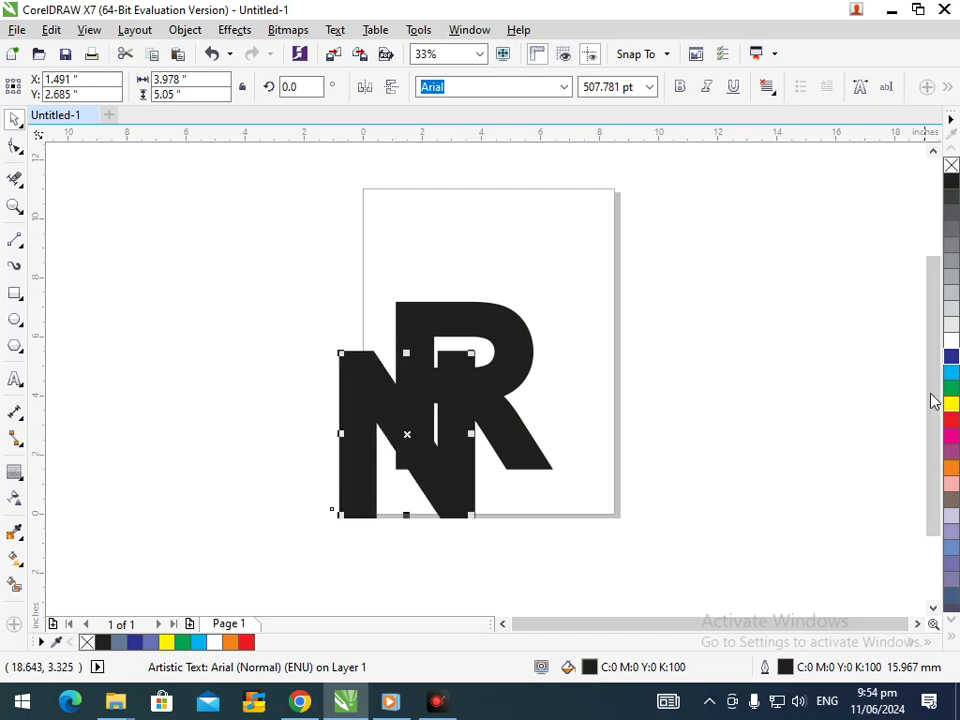
Color the N's fill and outline blue (C:100 M:100 Y:0 K:0) and bring the letter in front of the R
{"action": "left_click", "coordinate": [951, 362]}
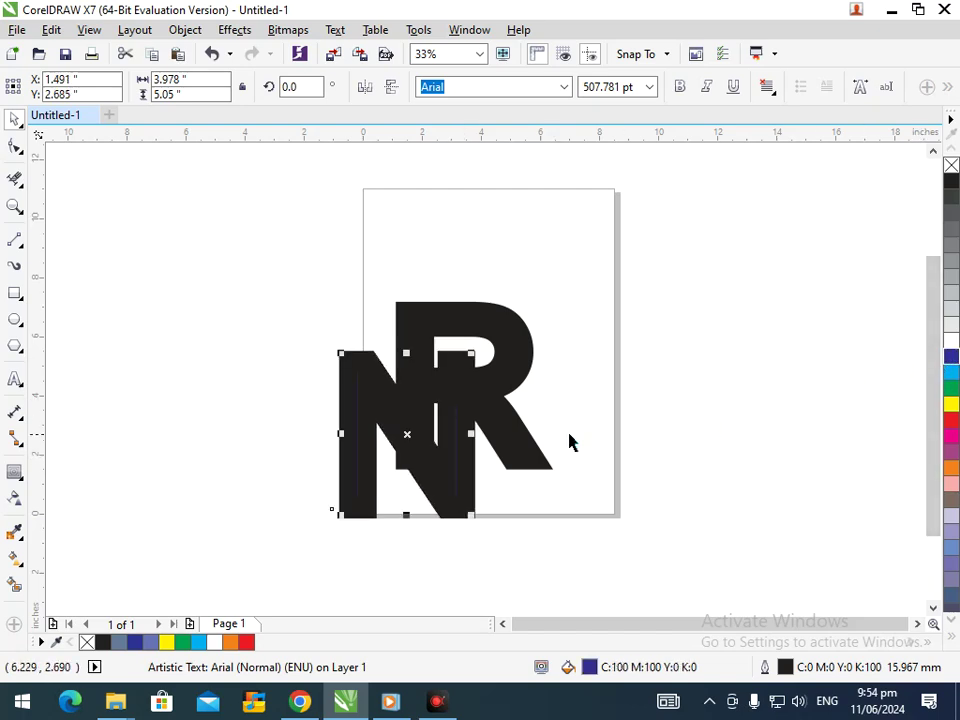
{"action": "right_click", "coordinate": [951, 364]}
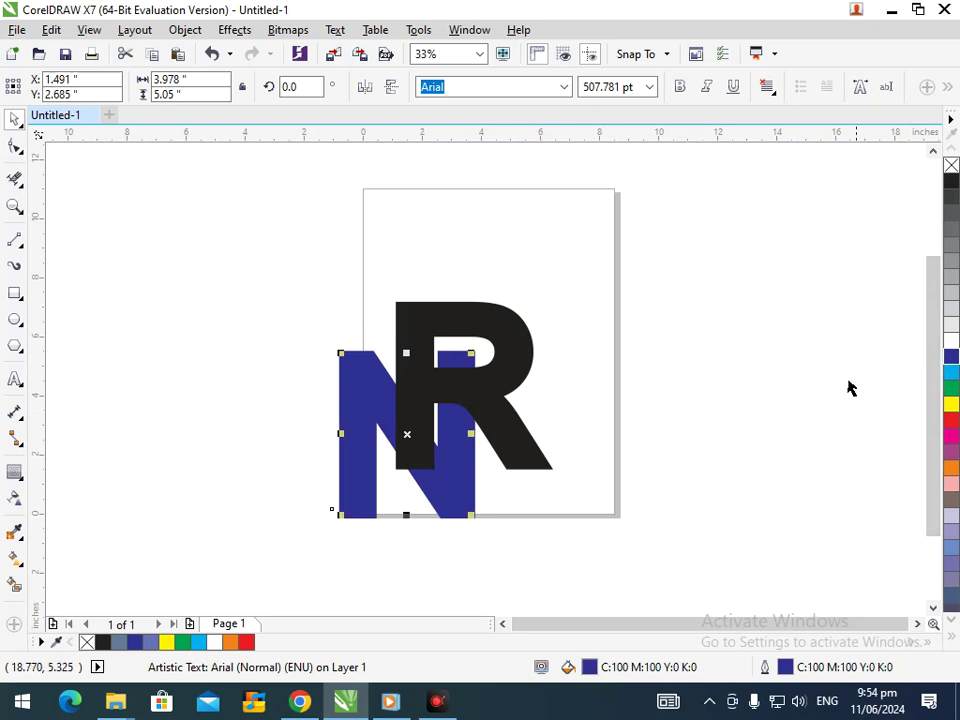
{"action": "left_click", "coordinate": [354, 564]}
{"action": "left_click", "coordinate": [444, 487]}
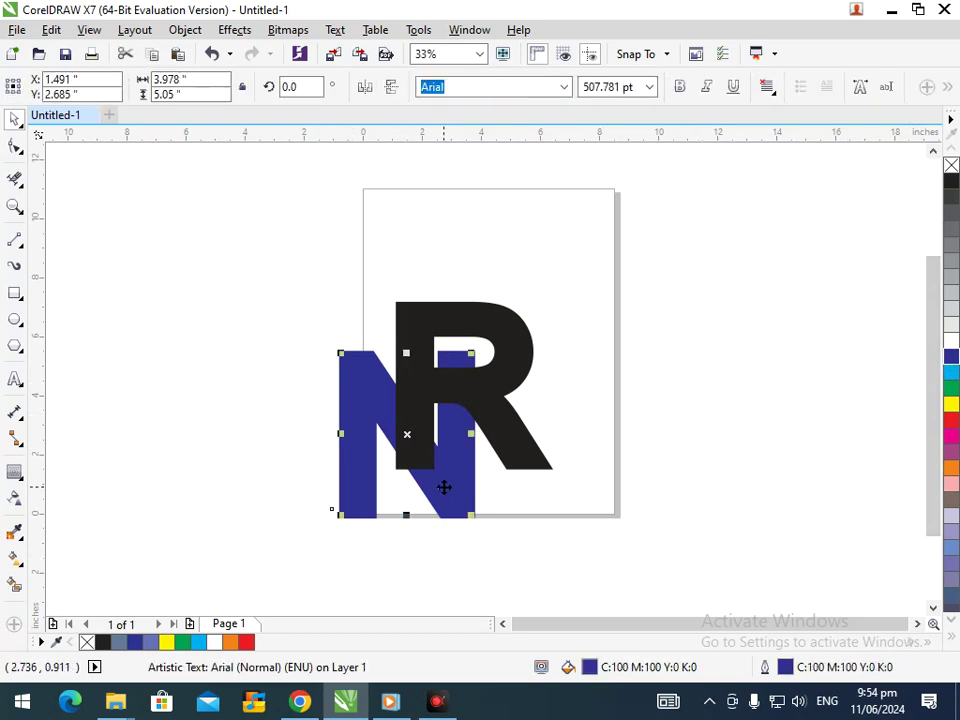
{"action": "key", "text": "shift+Page_Up"}
{"action": "left_click", "coordinate": [372, 535]}
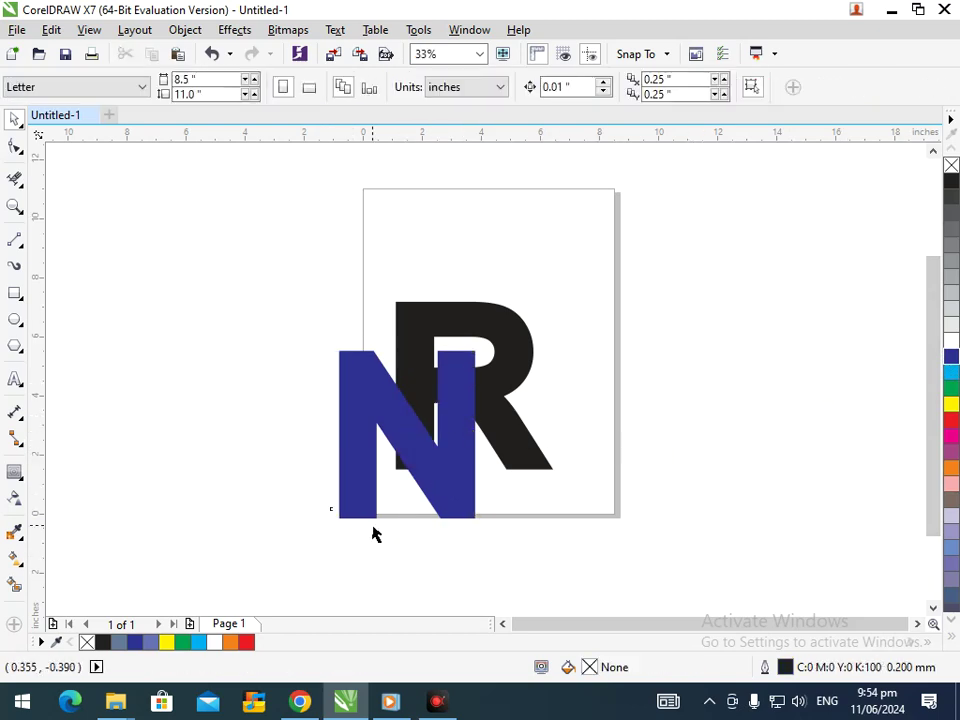
Nudge the blue N about 0.14 inches to the right over the R
{"action": "left_click", "coordinate": [444, 491]}
{"action": "key", "text": "Right"}
{"action": "key", "text": "Right"}
{"action": "key", "text": "Right"}
{"action": "key", "text": "Right"}
{"action": "key", "text": "Right"}
{"action": "key", "text": "Right"}
{"action": "key", "text": "Right"}
{"action": "key", "text": "Right"}
{"action": "key", "text": "Right"}
{"action": "key", "text": "Right"}
{"action": "key", "text": "Right"}
{"action": "key", "text": "Right"}
{"action": "key", "text": "Right"}
{"action": "key", "text": "Right"}
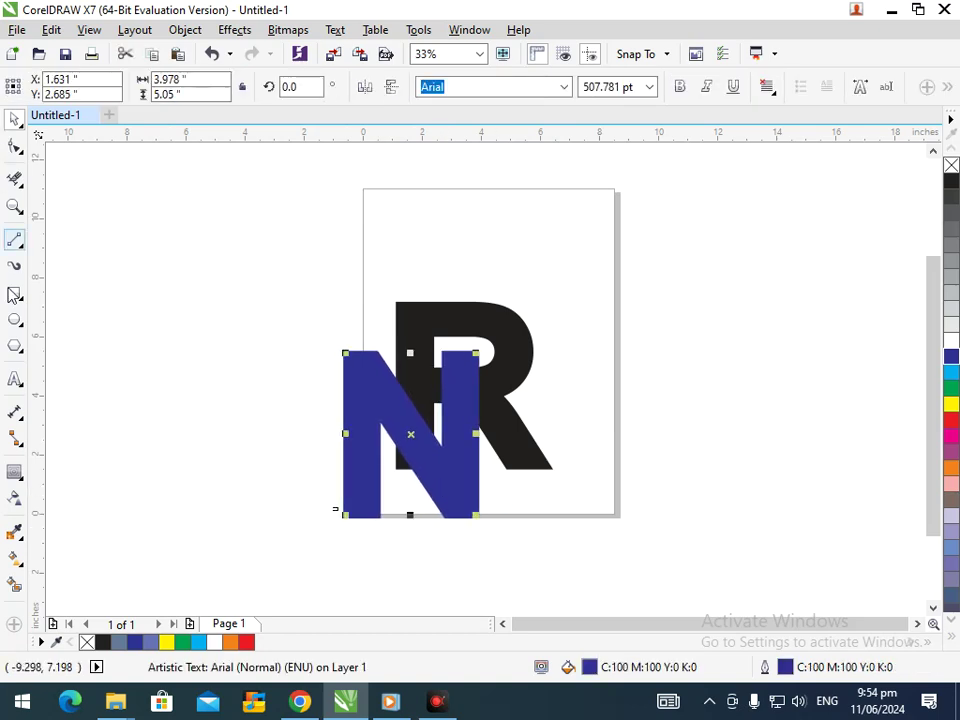
Add a one-step outside contour to the blue N with an offset of about 0.24 inches
{"action": "left_click", "coordinate": [14, 472]}
{"action": "mouse_move", "coordinate": [349, 521]}
{"action": "left_mouse_down"}
{"action": "mouse_move", "coordinate": [333, 537]}
{"action": "mouse_move", "coordinate": [336, 520]}
{"action": "left_mouse_up"}
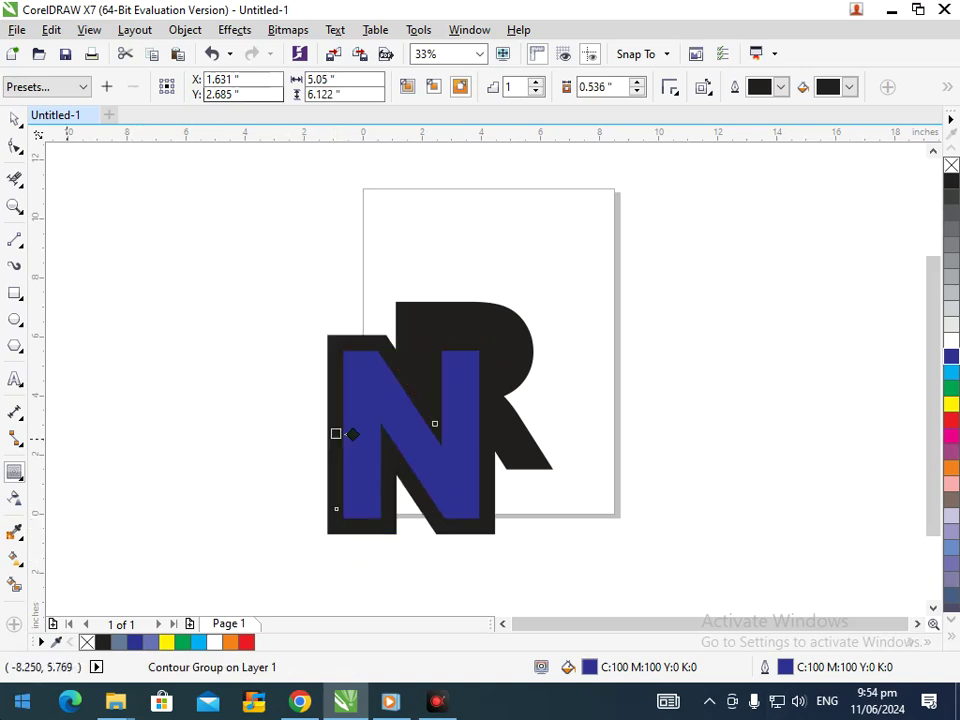
{"action": "left_click_drag", "start_coordinate": [337, 435], "coordinate": [346, 447]}
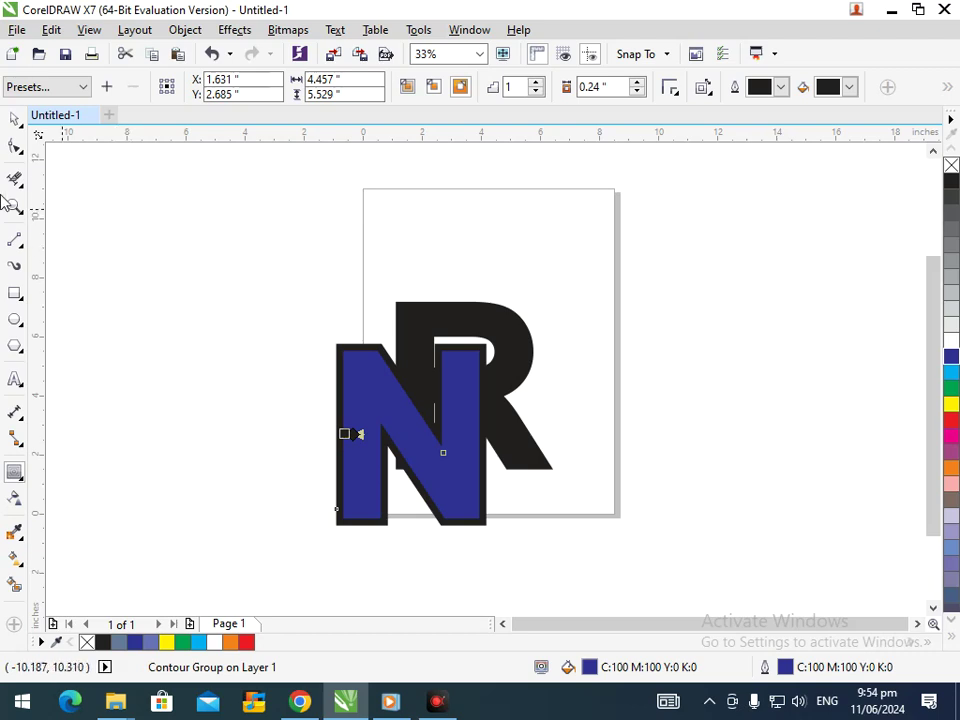
Break the N's contour group apart, test the separation by moving the black contour down, and undo that move
{"action": "left_click", "coordinate": [190, 33]}
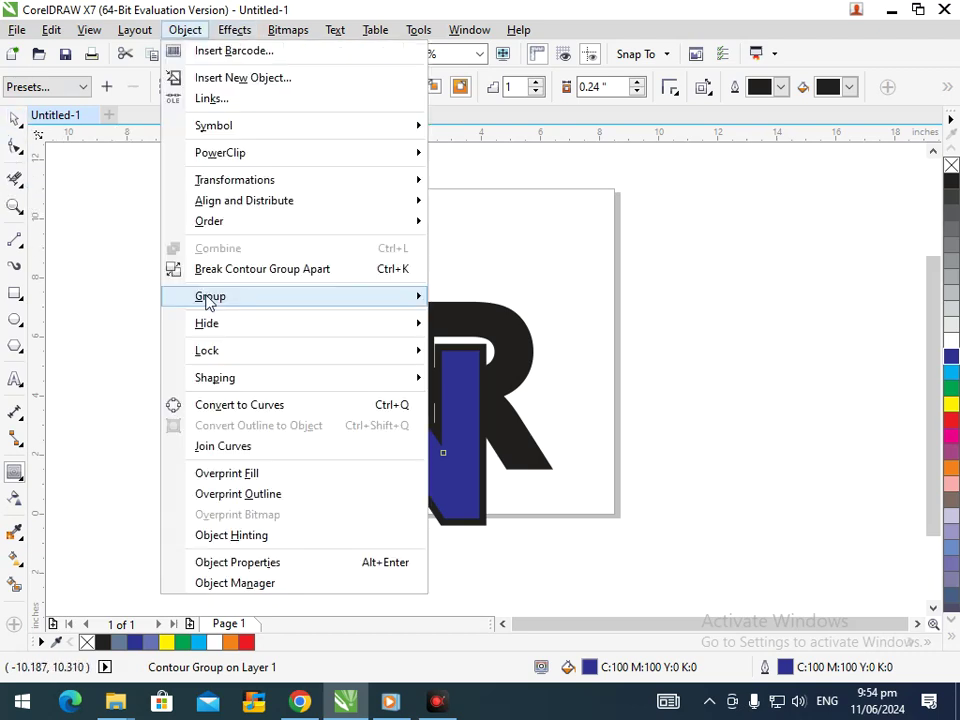
{"action": "left_click", "coordinate": [216, 269]}
{"action": "left_click", "coordinate": [9, 119]}
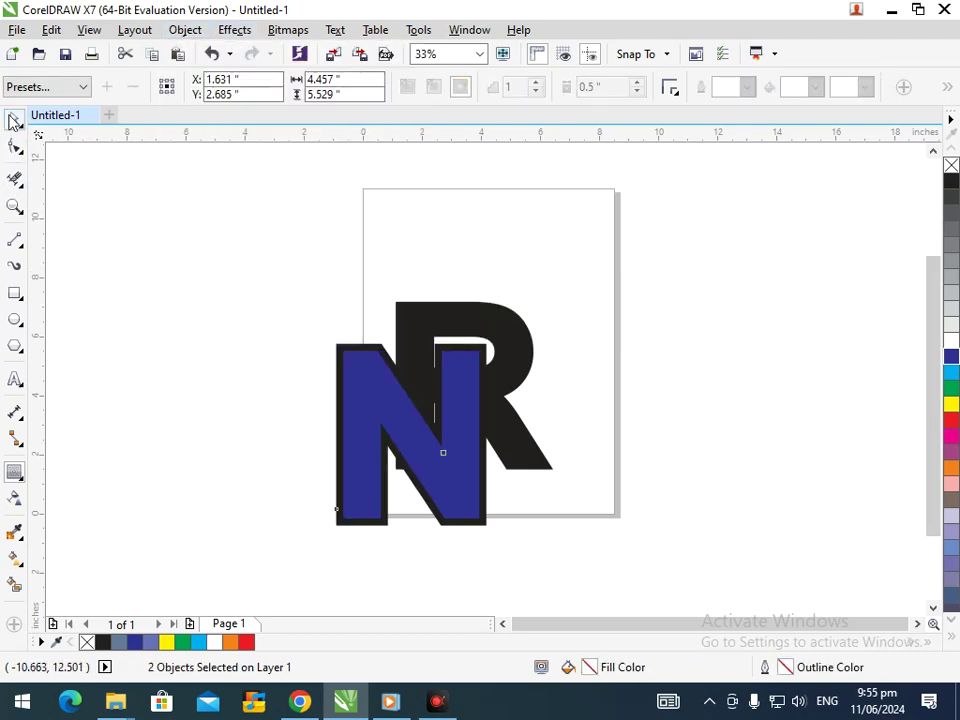
{"action": "left_click", "coordinate": [493, 596]}
{"action": "left_click_drag", "start_coordinate": [486, 523], "coordinate": [488, 562]}
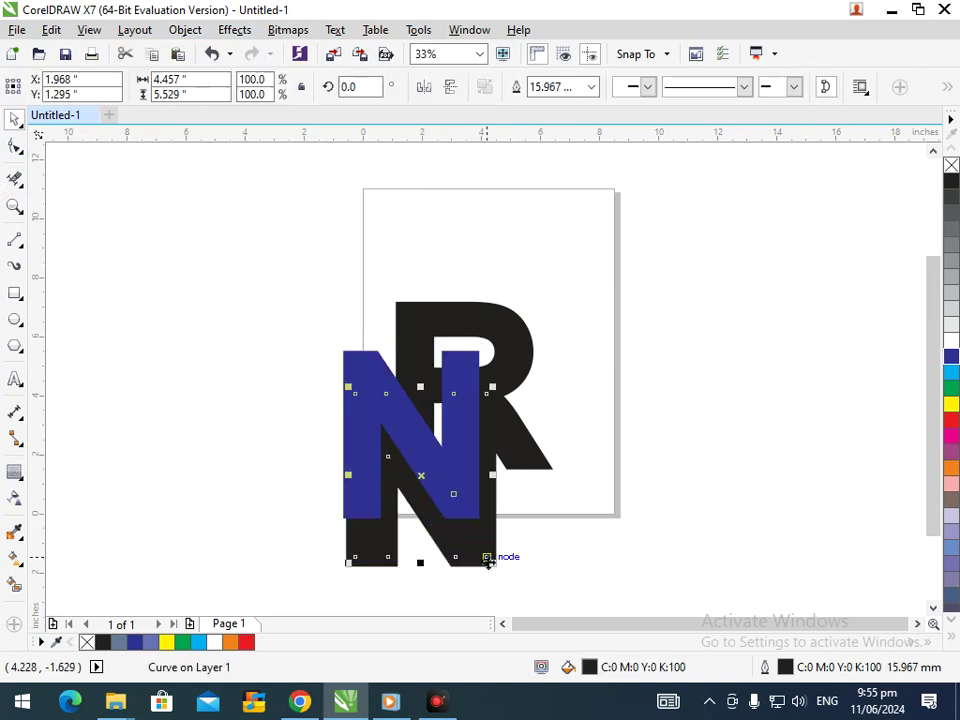
{"action": "key", "text": "ctrl+z"}
Trim the R with the N's black contour shape, then test-move the contour aside and undo that move
{"action": "left_click", "coordinate": [514, 446], "text": "shift"}
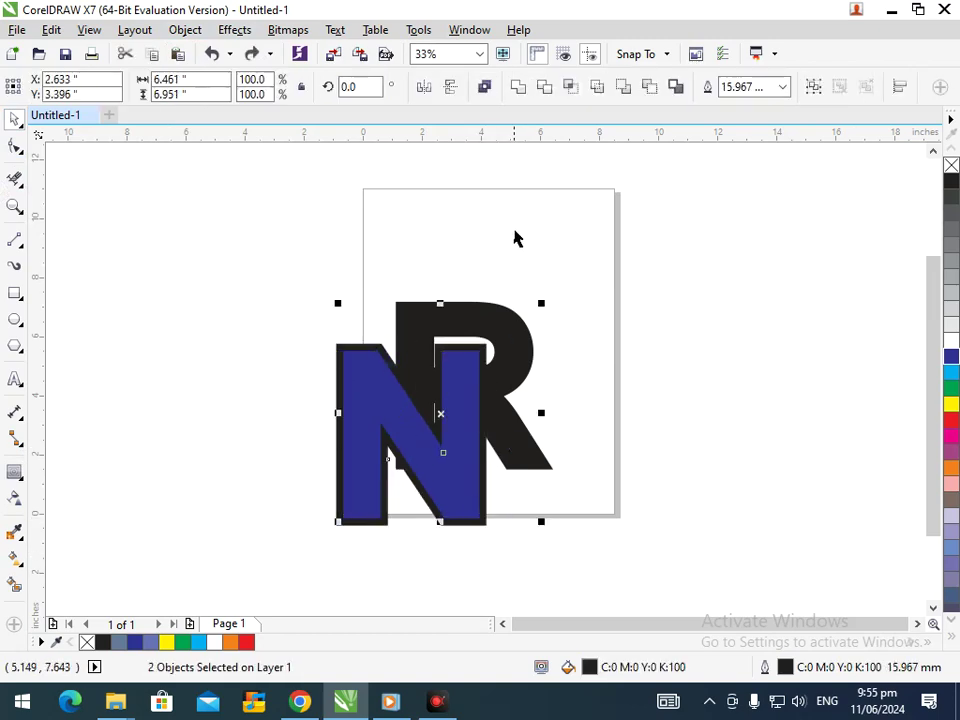
{"action": "left_click", "coordinate": [543, 87]}
{"action": "left_click", "coordinate": [454, 590]}
{"action": "left_click_drag", "start_coordinate": [400, 523], "coordinate": [365, 590]}
{"action": "key", "text": "ctrl+z"}
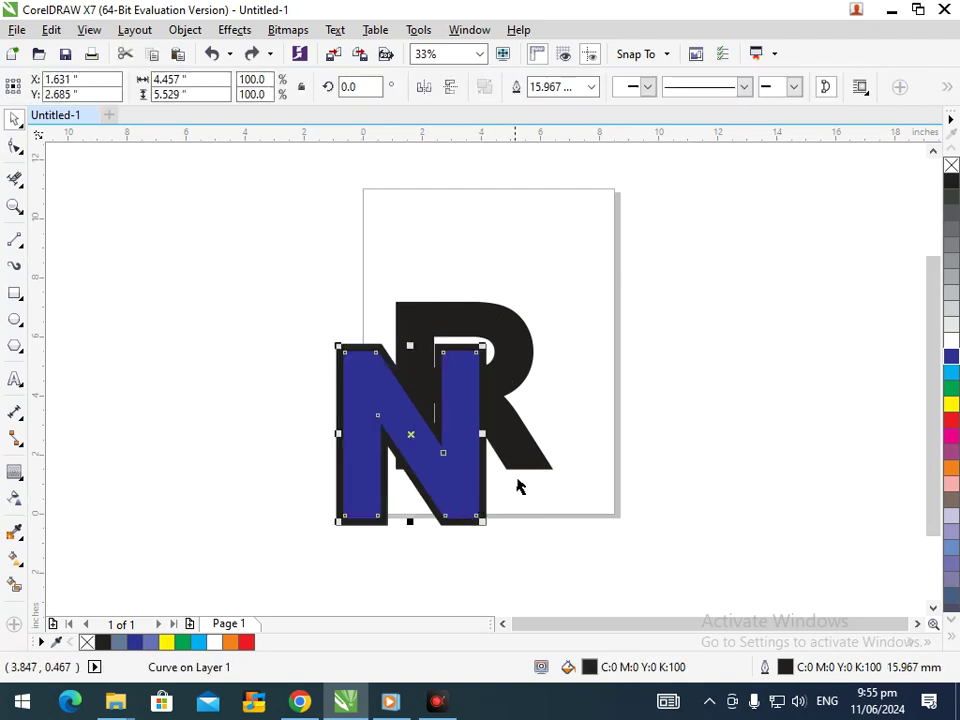
Repeat the trim of the R by the black contour, move the R aside to check the cut, and undo that move
{"action": "left_click", "coordinate": [527, 465], "text": "shift"}
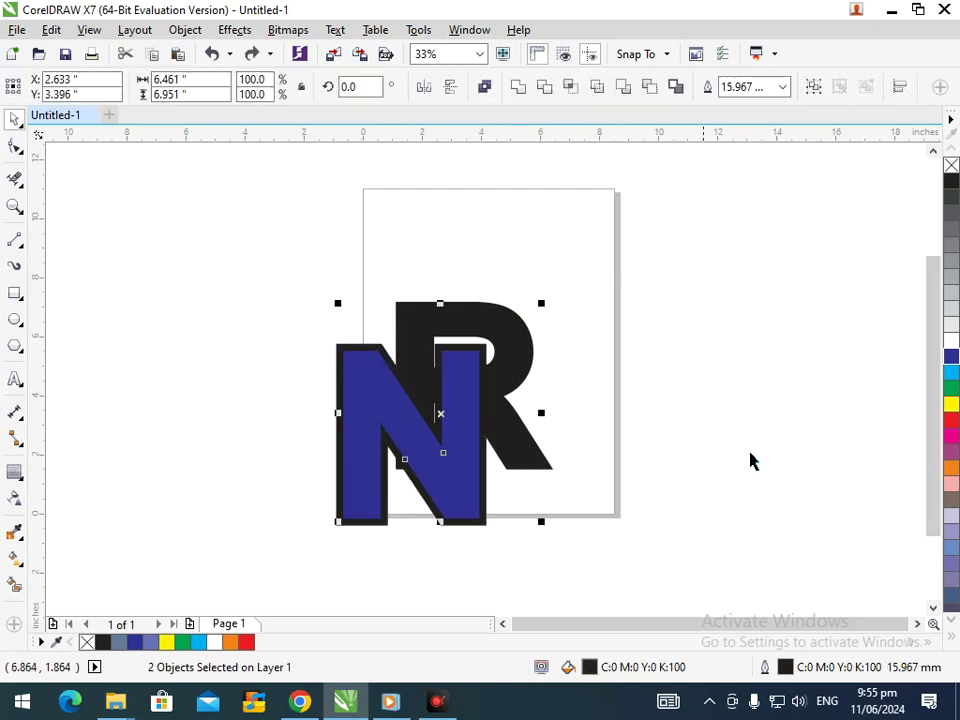
{"action": "left_click", "coordinate": [547, 87]}
{"action": "left_click", "coordinate": [579, 345]}
{"action": "left_click_drag", "start_coordinate": [521, 352], "coordinate": [615, 280]}
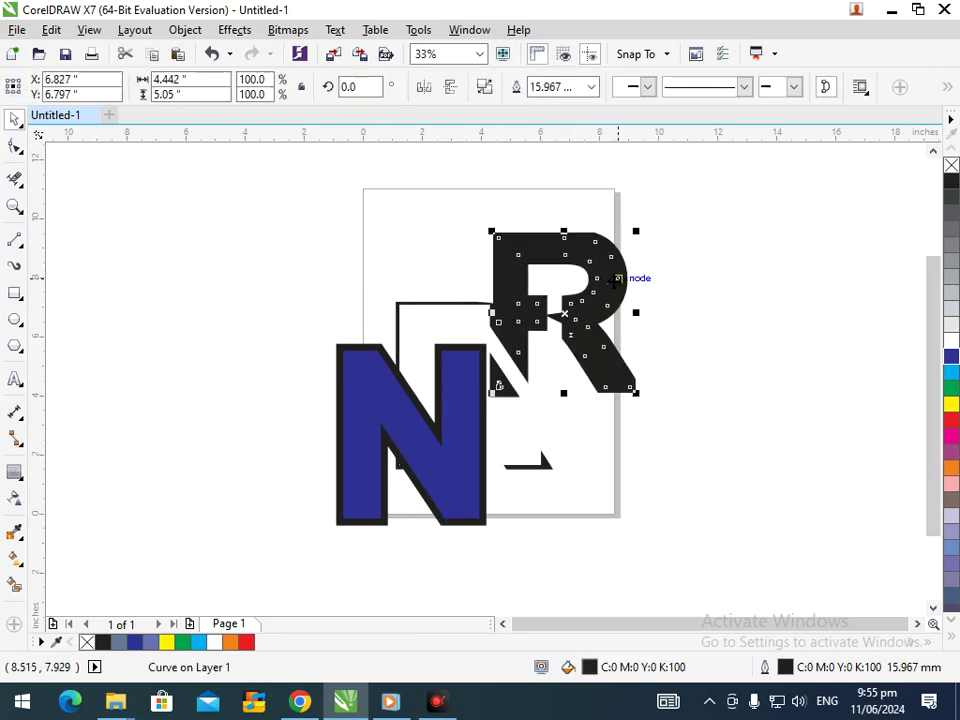
{"action": "key", "text": "ctrl+z"}
{"action": "left_click", "coordinate": [570, 538]}
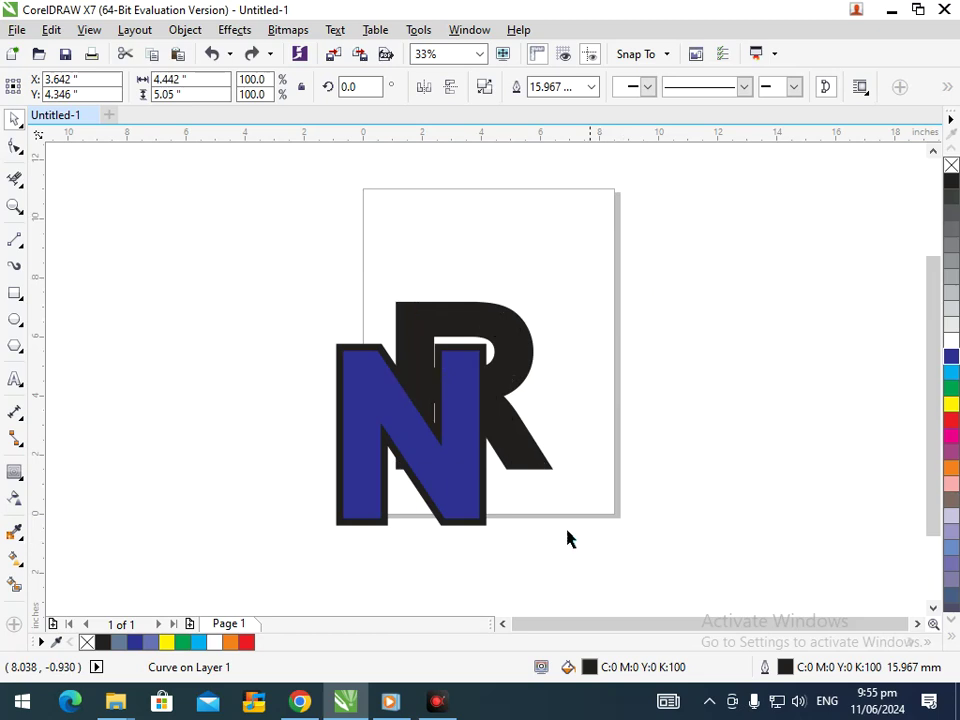
Smart-fill the N's inner and surrounding areas with slate blue (C:40 M:20 Y:0 K:40), also trying the R and undoing that fill
{"action": "left_click", "coordinate": [15, 585]}
{"action": "left_click", "coordinate": [405, 446]}
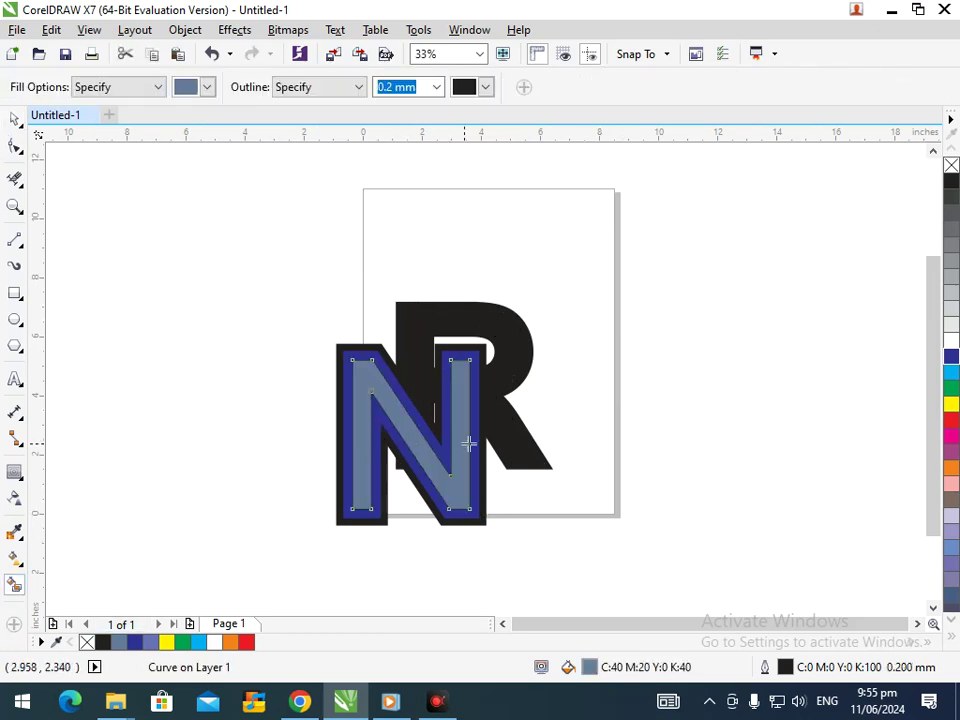
{"action": "left_click", "coordinate": [413, 410]}
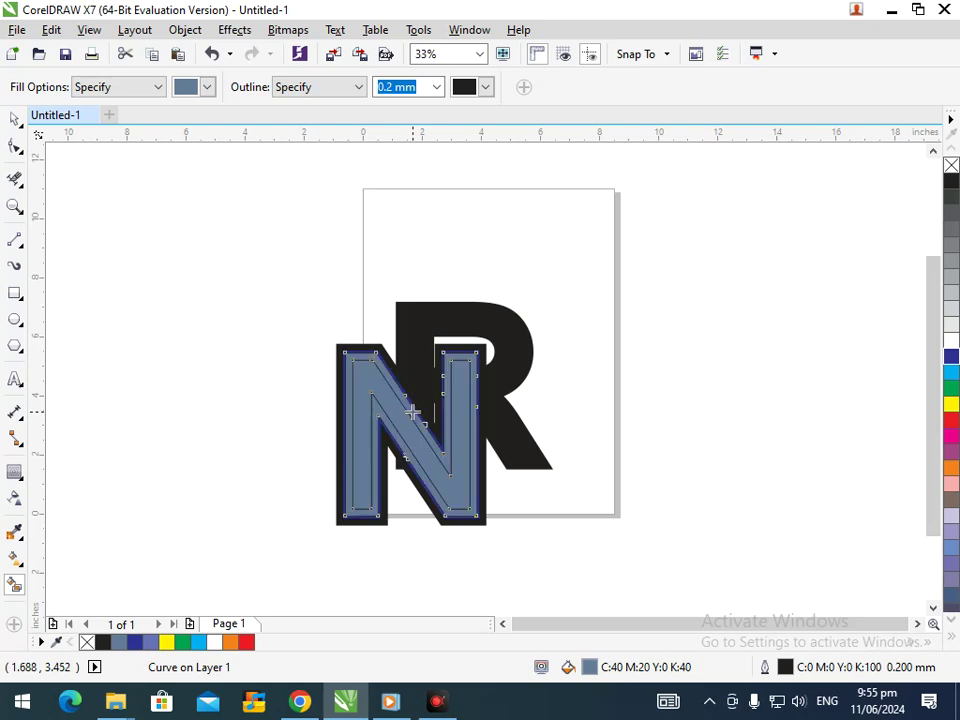
{"action": "left_click", "coordinate": [421, 353]}
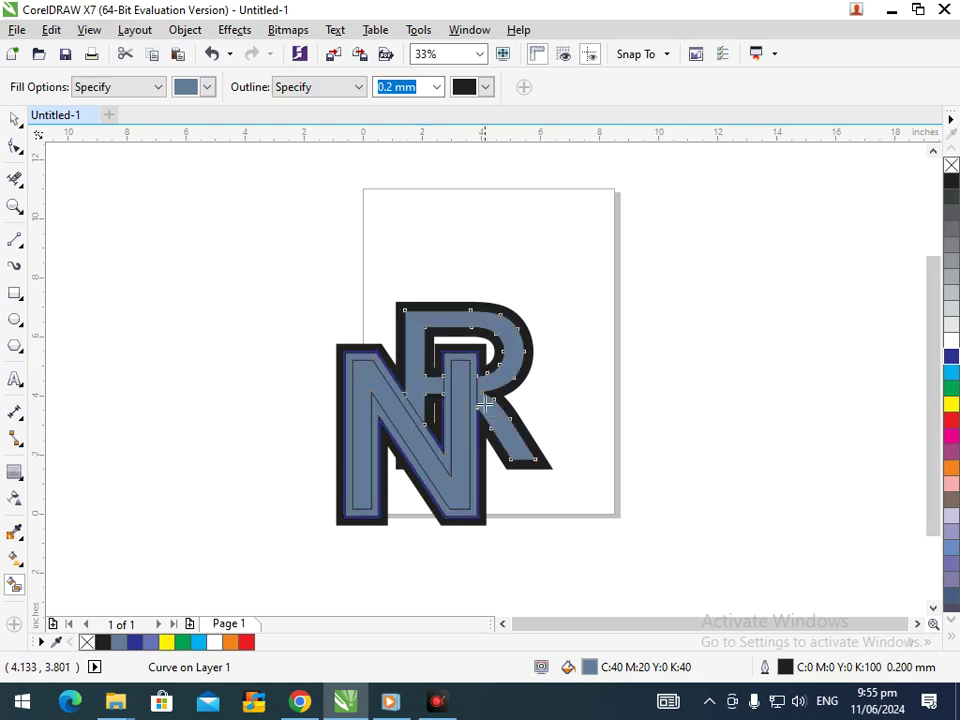
{"action": "key", "text": "ctrl+z"}
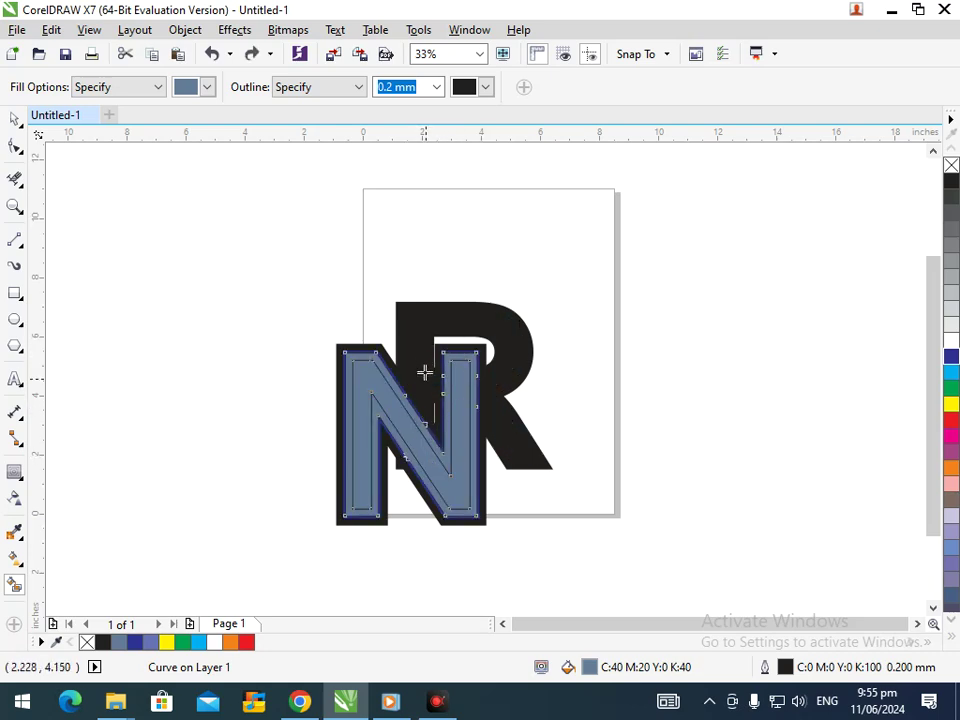
Move the blue N and its black contour aside one at a time to inspect the stacked pieces, undoing each move
{"action": "left_click", "coordinate": [15, 120]}
{"action": "left_click", "coordinate": [698, 381]}
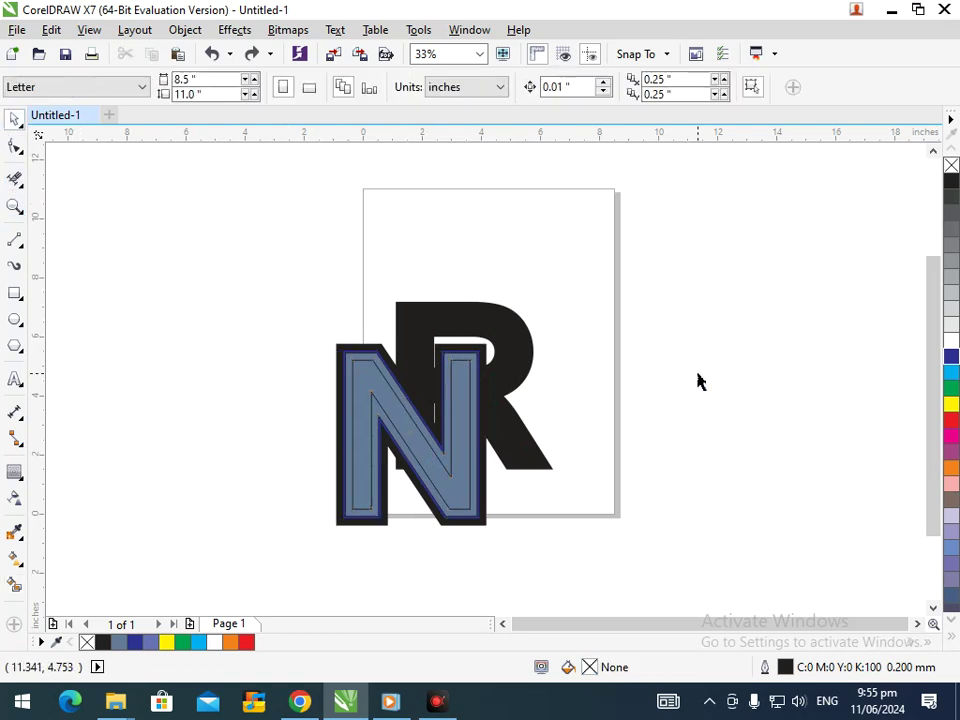
{"action": "left_click", "coordinate": [350, 358]}
{"action": "scroll", "coordinate": [350, 358], "scroll_direction": "up", "scroll_amount": 4}
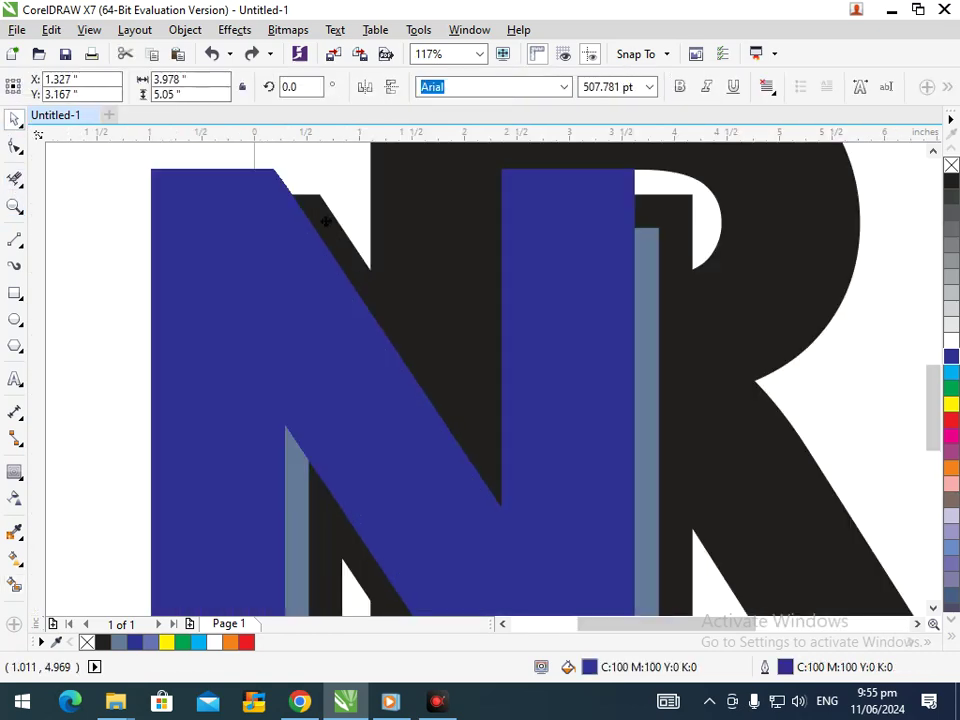
{"action": "key", "text": "ctrl+z"}
{"action": "left_click", "coordinate": [335, 176]}
{"action": "left_click_drag", "start_coordinate": [313, 206], "coordinate": [249, 216]}
{"action": "scroll", "coordinate": [531, 420], "scroll_direction": "down", "scroll_amount": 4}
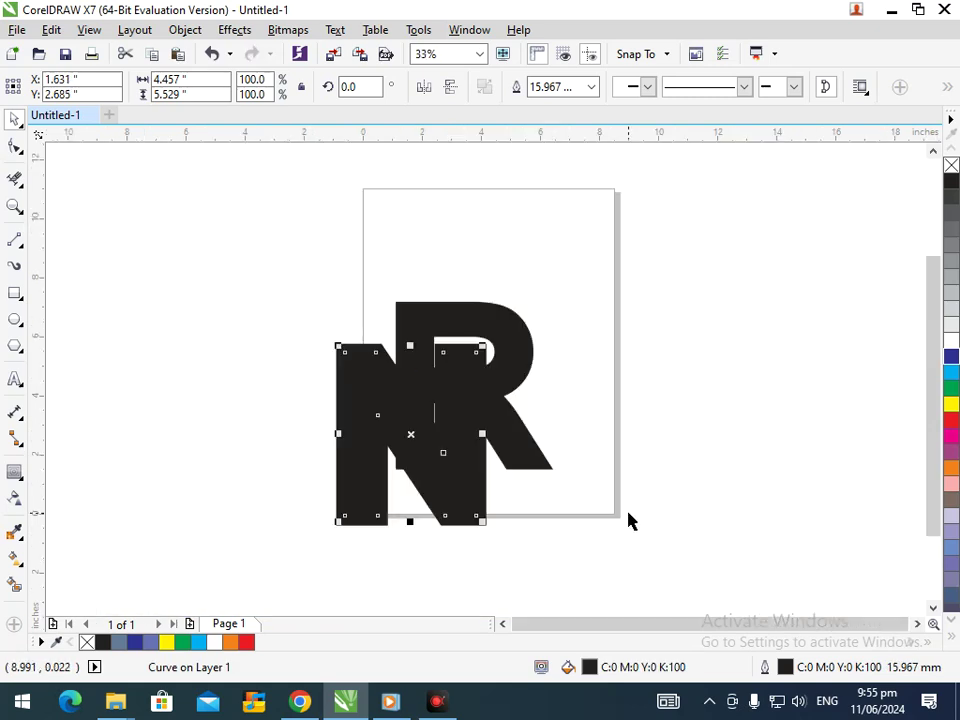
{"action": "key", "text": "ctrl+z"}
Smart-fill the R's area not covered by the N with slate blue (C:40 M:20 Y:0 K:40)
{"action": "left_click", "coordinate": [176, 497]}
{"action": "left_click", "coordinate": [14, 585]}
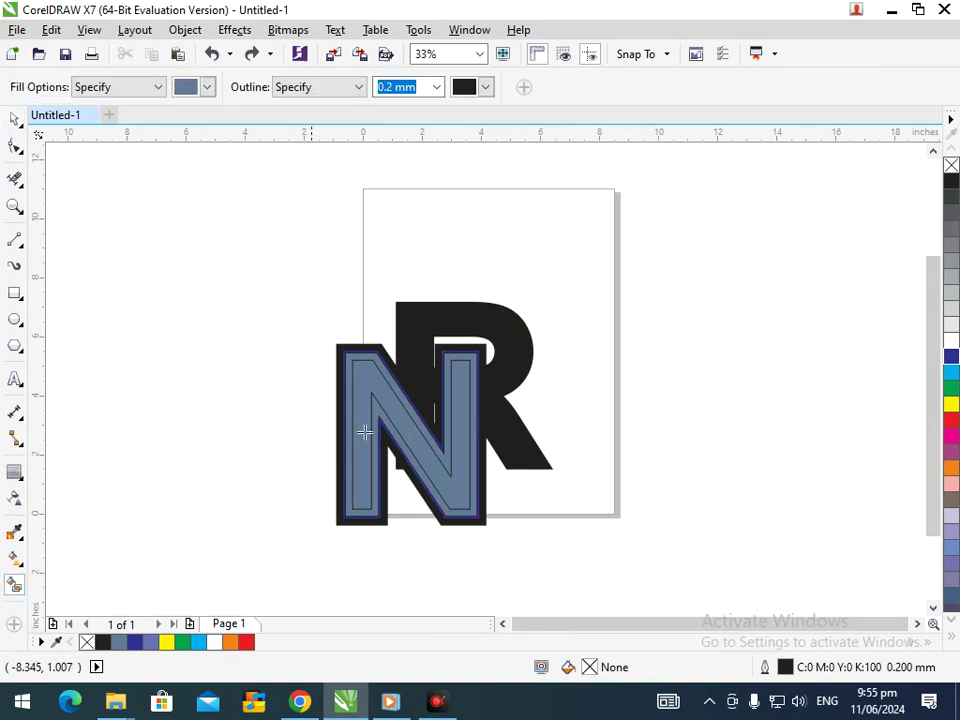
{"action": "left_click", "coordinate": [508, 430]}
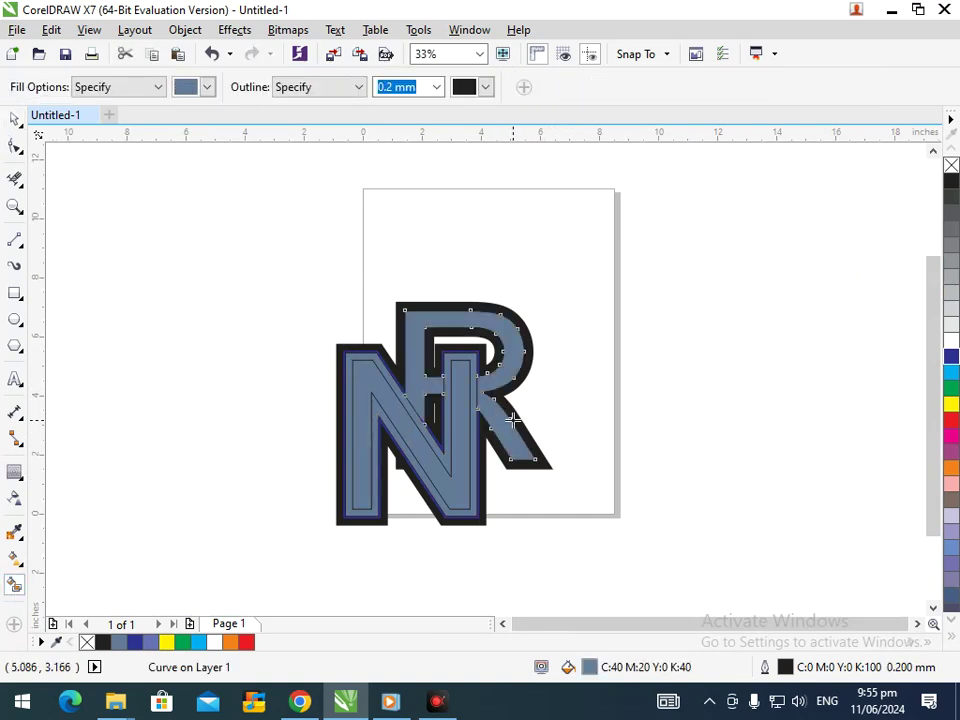
{"action": "left_click", "coordinate": [15, 121]}
Draw a straight diagonal line about 1.74 inches long across the R's stem, parallel to the N's diagonal
{"action": "left_click", "coordinate": [15, 240]}
{"action": "key", "text": "F2"}
{"action": "left_click_drag", "start_coordinate": [304, 334], "coordinate": [445, 461]}
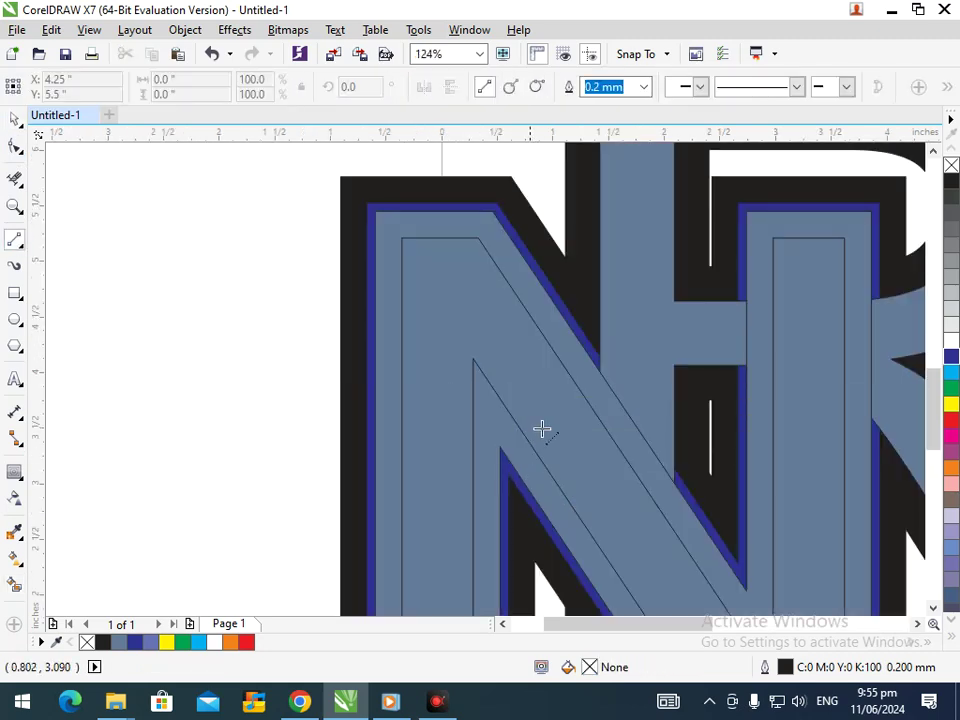
{"action": "left_click", "coordinate": [583, 296]}
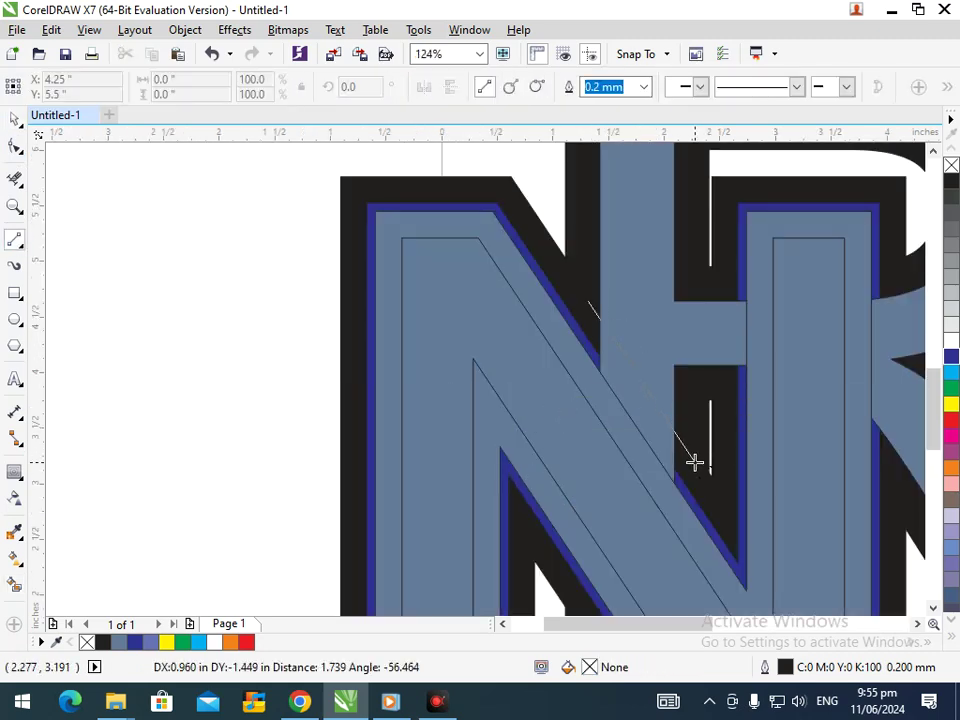
{"action": "left_click", "coordinate": [696, 463]}
Smart-fill the R above the new diagonal line and colour it yellow (C:0 M:0 Y:100 K:0)
{"action": "left_click", "coordinate": [15, 584]}
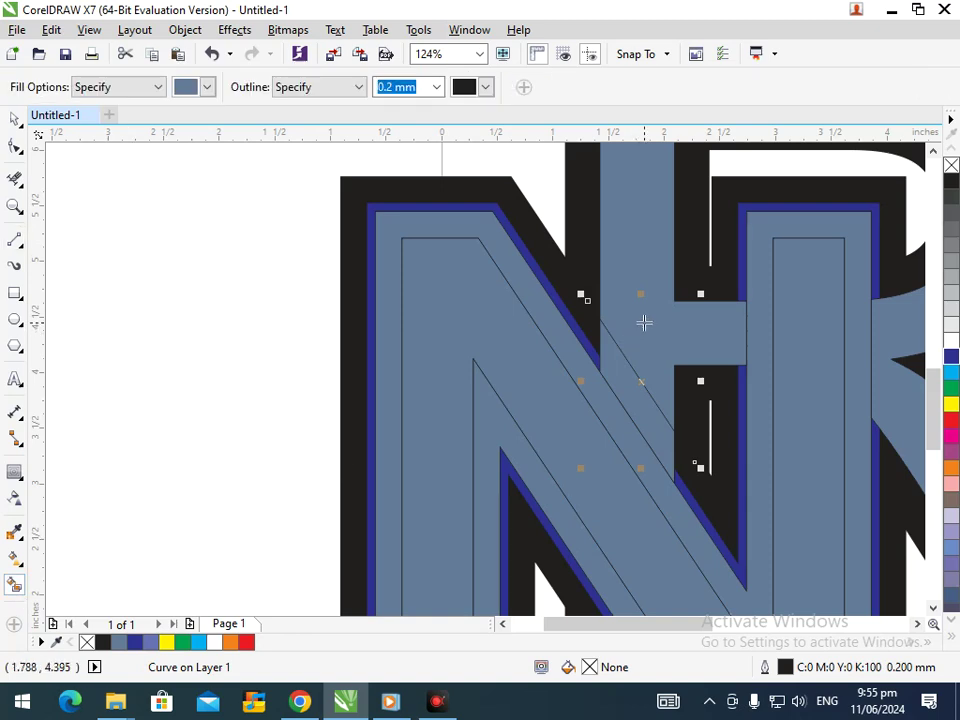
{"action": "left_click", "coordinate": [840, 368]}
{"action": "left_click", "coordinate": [952, 405]}
{"action": "key", "text": "F3"}
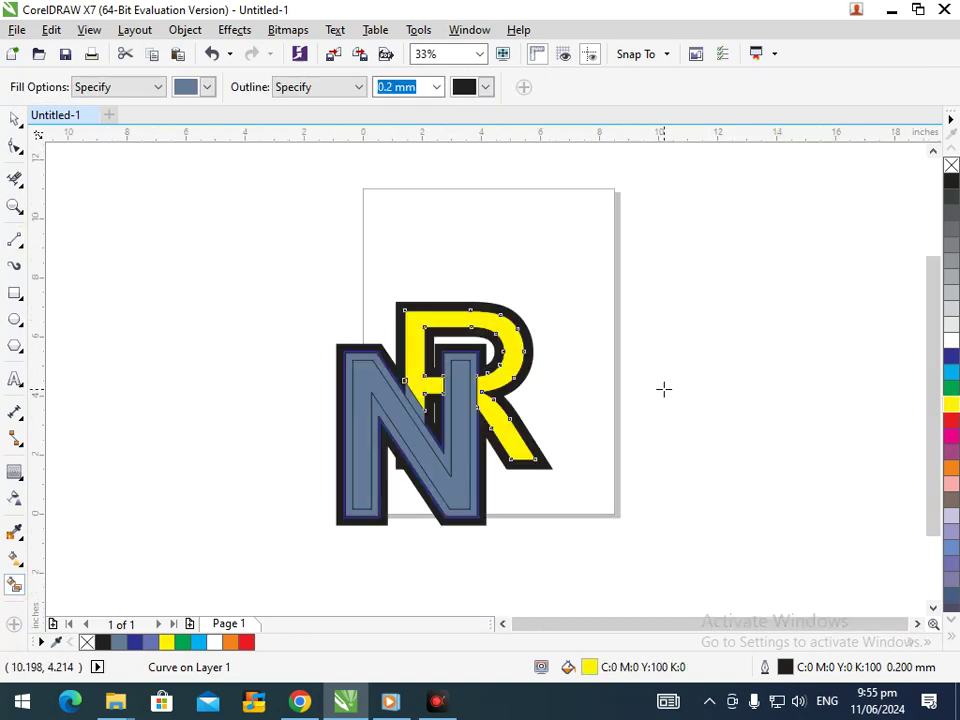
Smart-fill the N's inner area and the border around it, colouring both pieces yellow (C:0 M:0 Y:100 K:0)
{"action": "left_click", "coordinate": [464, 428]}
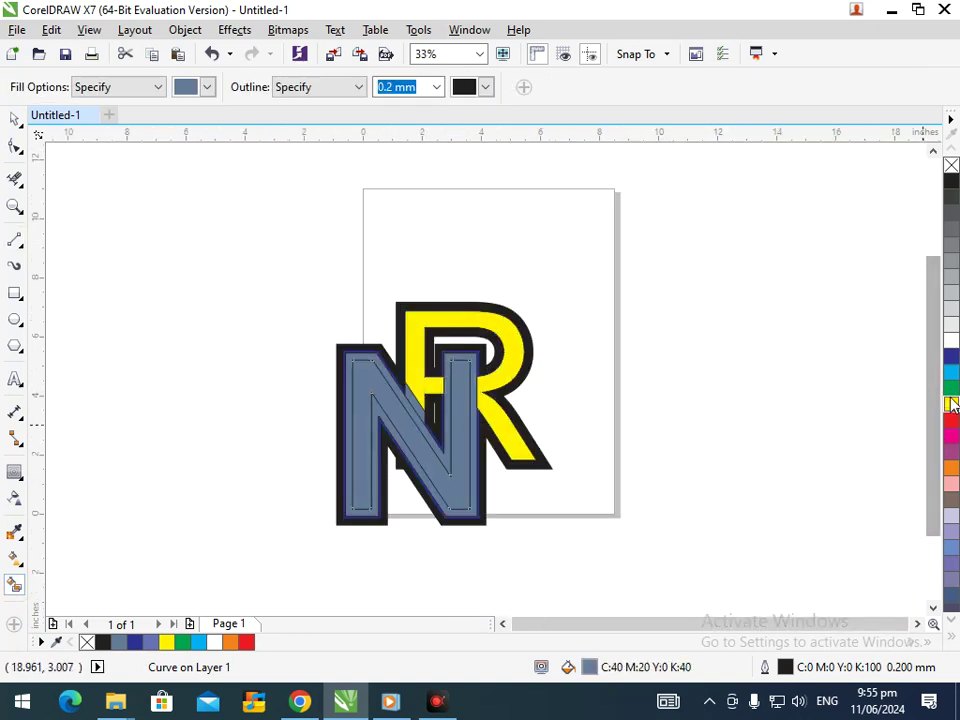
{"action": "left_click", "coordinate": [952, 405]}
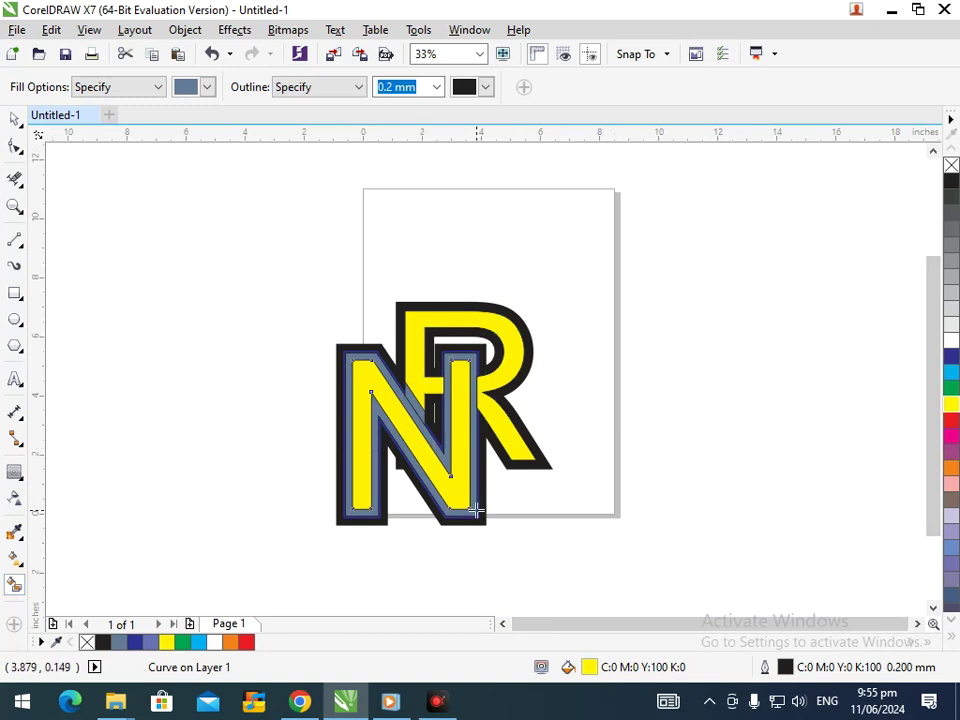
{"action": "left_click", "coordinate": [474, 509]}
{"action": "left_click", "coordinate": [951, 407]}
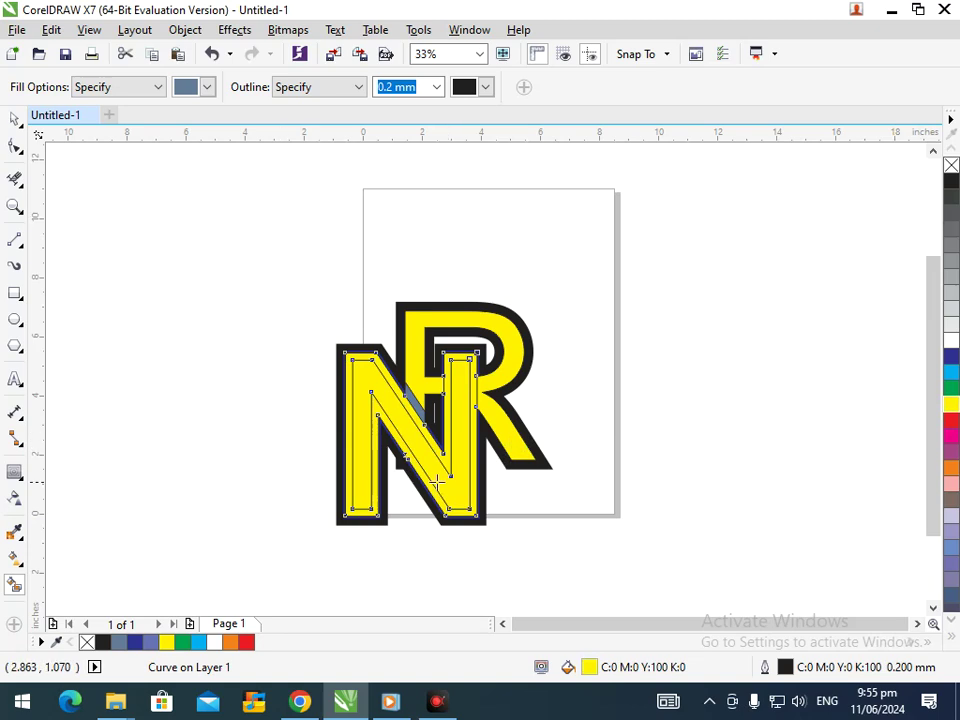
Move the blue N text aside to inspect the stacked pieces, and undo the move
{"action": "left_click", "coordinate": [13, 120]}
{"action": "left_click", "coordinate": [583, 357]}
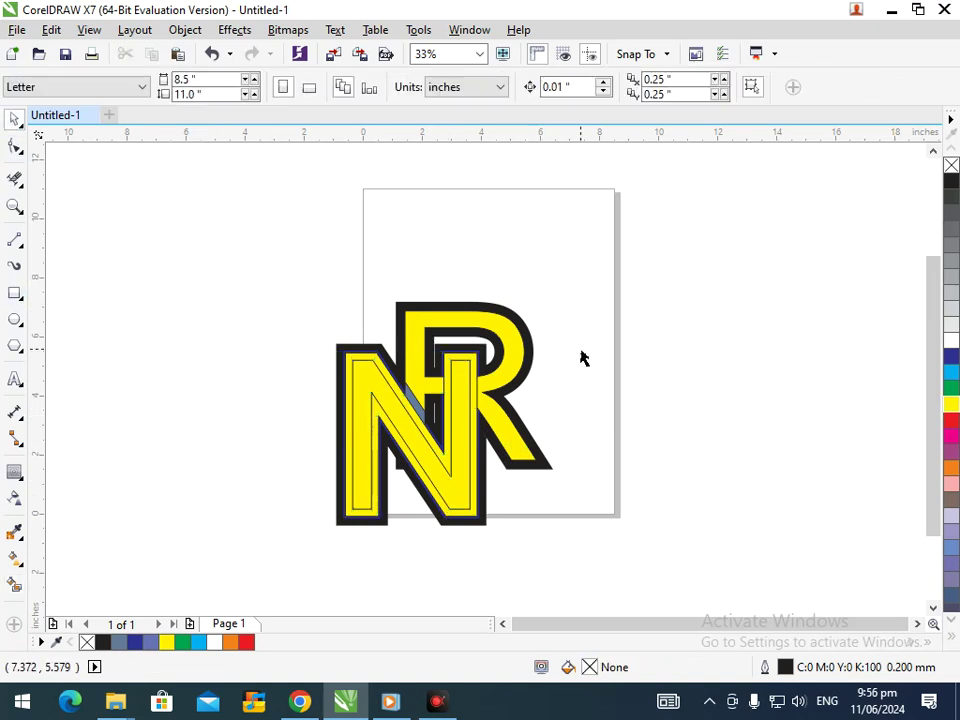
{"action": "left_click", "coordinate": [481, 355]}
{"action": "left_click_drag", "start_coordinate": [481, 355], "coordinate": [358, 350]}
{"action": "key", "text": "ctrl+z"}
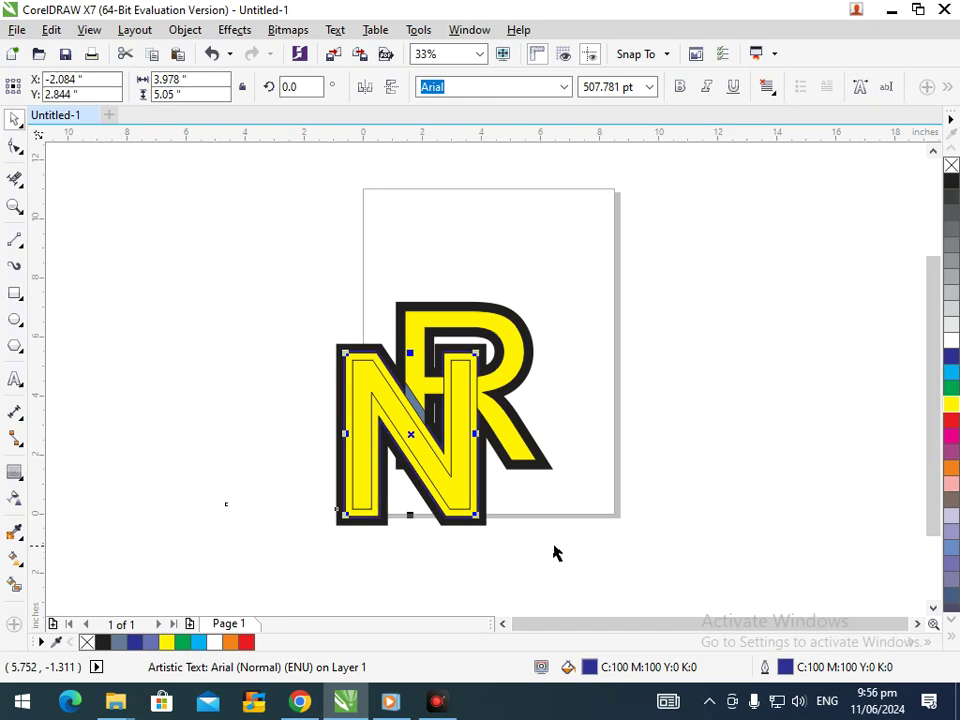
{"action": "left_click", "coordinate": [556, 556]}
Pull the N's thick black contour out from under the letters and delete it
{"action": "left_click", "coordinate": [481, 347]}
{"action": "left_click_drag", "start_coordinate": [481, 347], "coordinate": [148, 360]}
{"action": "key", "text": "ctrl+z"}
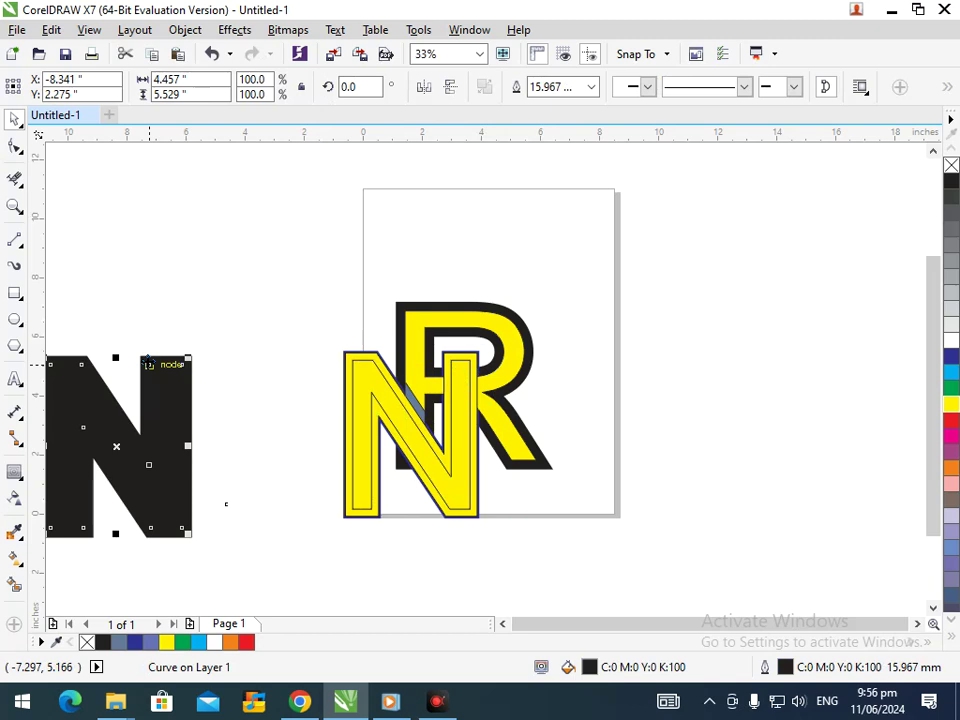
{"action": "key", "text": "Delete"}
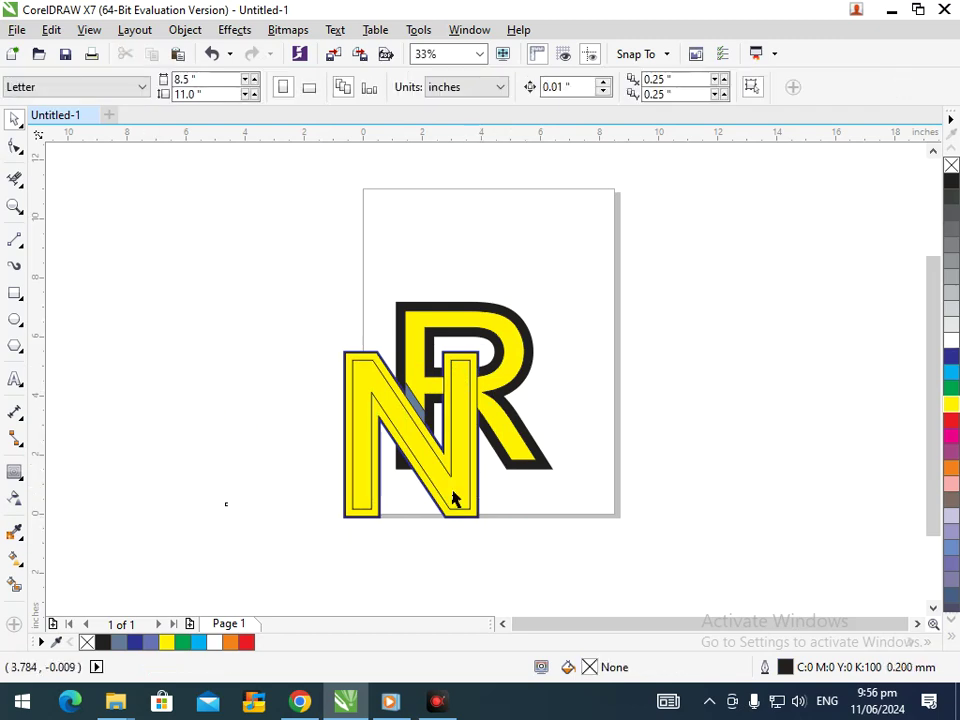
Remove the yellow inner N lying over the slate-blue N, keeping the yellow border around it
{"action": "scroll", "coordinate": [480, 540], "scroll_direction": "up", "scroll_amount": 4}
{"action": "left_click", "coordinate": [594, 469]}
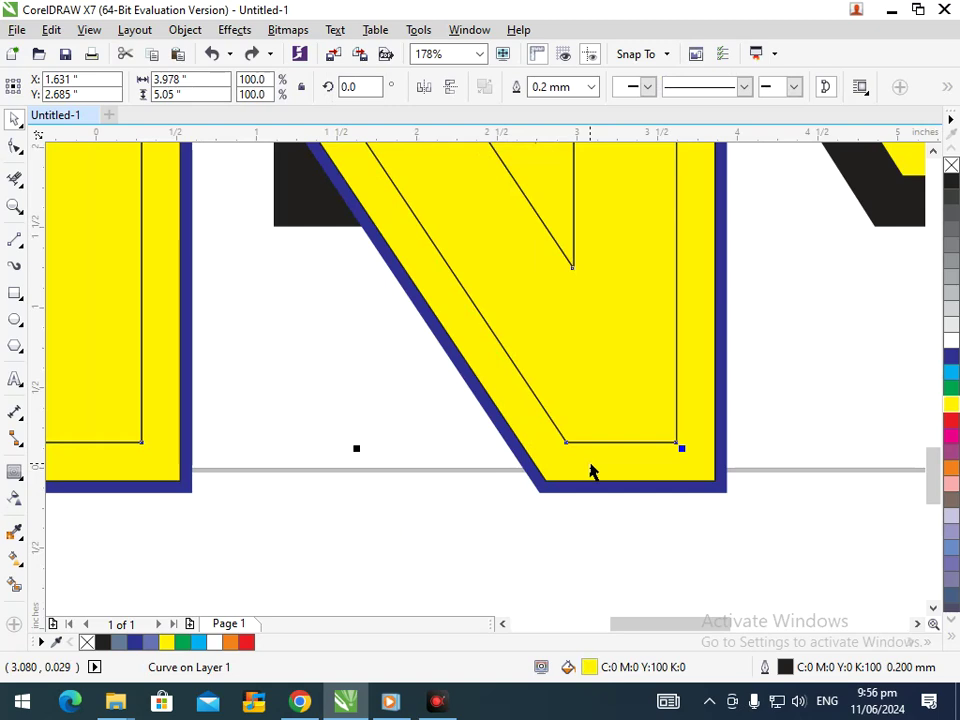
{"action": "left_click", "coordinate": [578, 257], "text": "shift"}
{"action": "left_click", "coordinate": [543, 87]}
{"action": "left_click", "coordinate": [503, 429]}
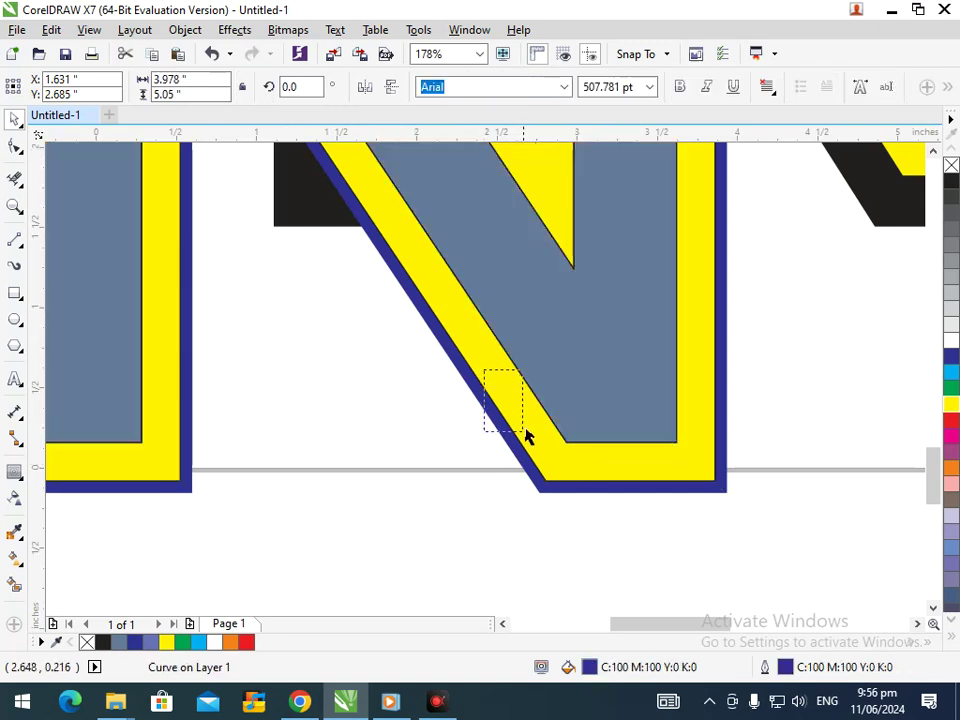
{"action": "key", "text": "F3"}
Move the slate-blue inner N aside to check the piece beneath it, and undo the move
{"action": "left_click", "coordinate": [529, 504]}
{"action": "left_click", "coordinate": [431, 488]}
{"action": "left_click_drag", "start_coordinate": [460, 487], "coordinate": [427, 482]}
{"action": "key", "text": "ctrl+z"}
{"action": "left_click", "coordinate": [484, 580]}
{"action": "left_click", "coordinate": [454, 509]}
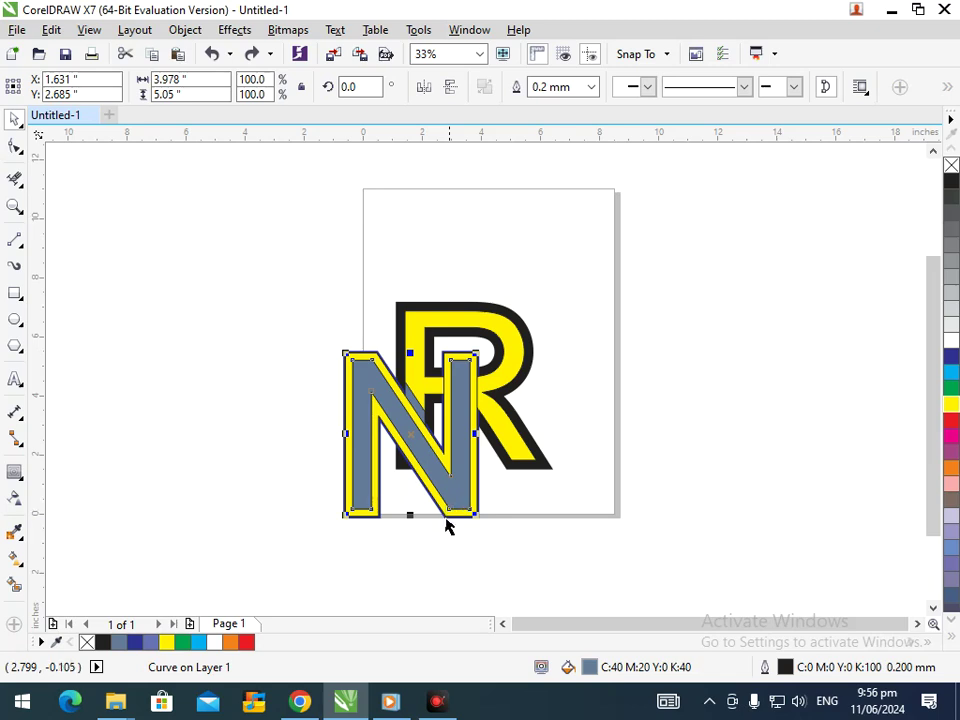
{"action": "left_click", "coordinate": [448, 527]}
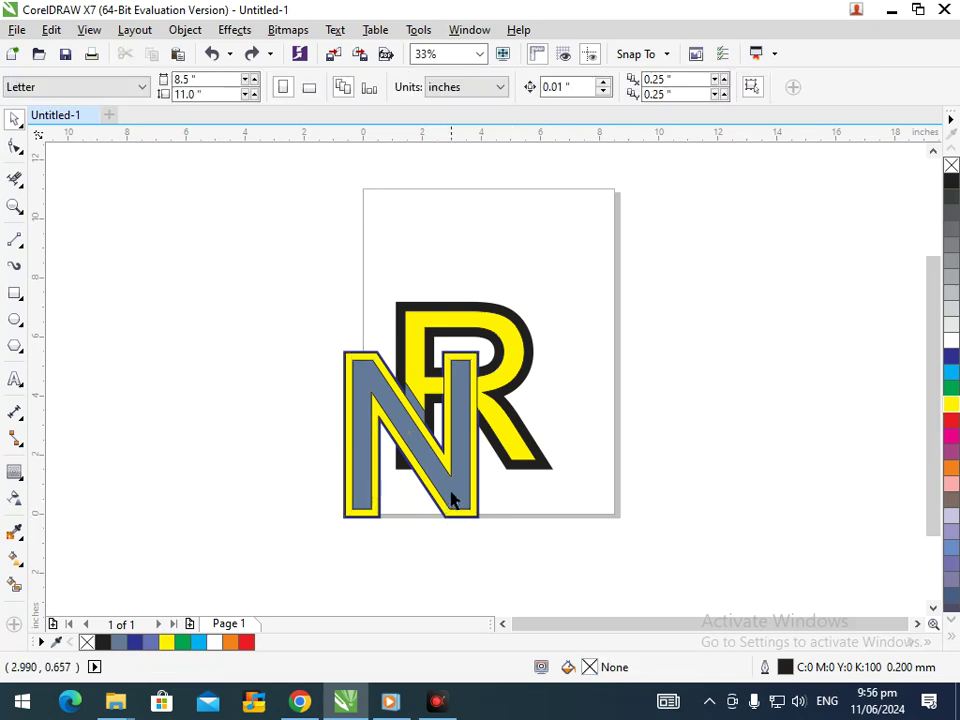
Test-move the slate-blue inner N and the N's yellow border in turn, undoing each move
{"action": "scroll", "coordinate": [476, 521], "scroll_direction": "up", "scroll_amount": 5}
{"action": "scroll", "coordinate": [476, 521], "scroll_direction": "down", "scroll_amount": 5}
{"action": "left_click_drag", "start_coordinate": [454, 499], "coordinate": [437, 508]}
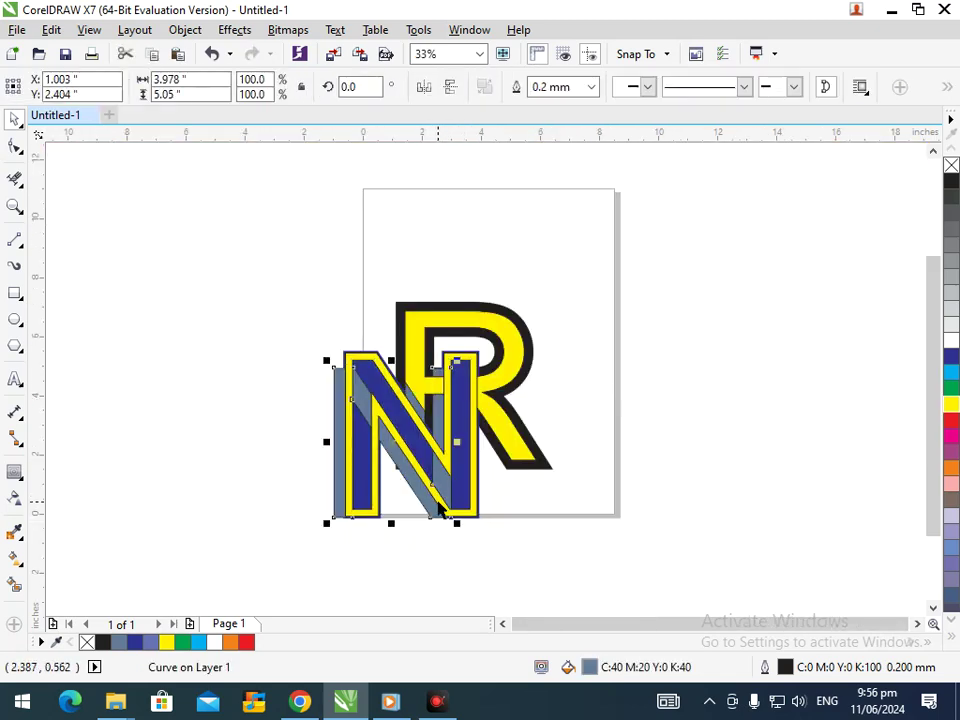
{"action": "left_click_drag", "start_coordinate": [510, 540], "coordinate": [508, 548]}
{"action": "left_click", "coordinate": [483, 494]}
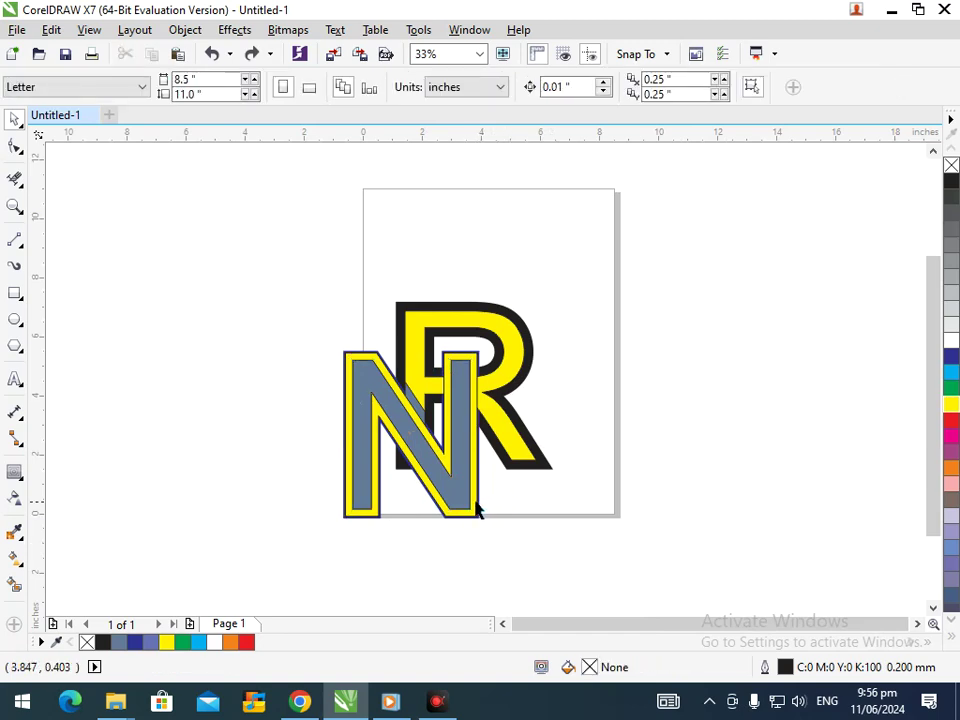
{"action": "left_click_drag", "start_coordinate": [477, 510], "coordinate": [478, 539]}
{"action": "key", "text": "ctrl+z"}
Trim the yellow R with the N's yellow border shape
{"action": "left_click", "coordinate": [497, 417], "text": "shift"}
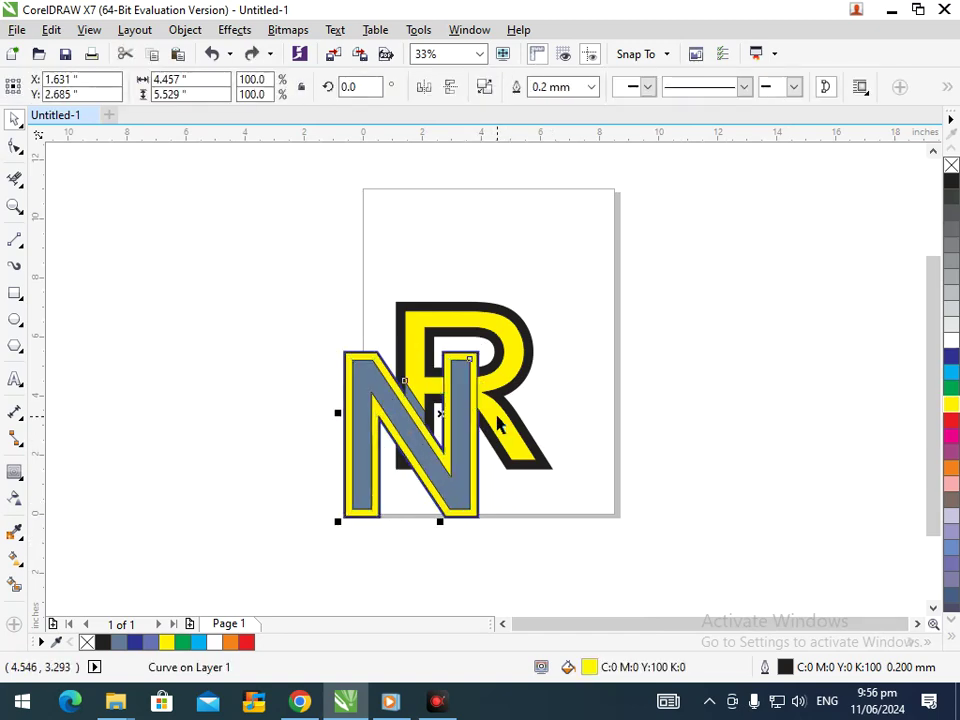
{"action": "left_click", "coordinate": [544, 88]}
{"action": "left_click", "coordinate": [567, 349]}
Delete the N's yellow border, blue text and outer slate-blue shape, keeping only the slim slate-blue N
{"action": "left_click_drag", "start_coordinate": [476, 428], "coordinate": [441, 563]}
{"action": "key", "text": "Delete"}
{"action": "key", "text": "Delete"}
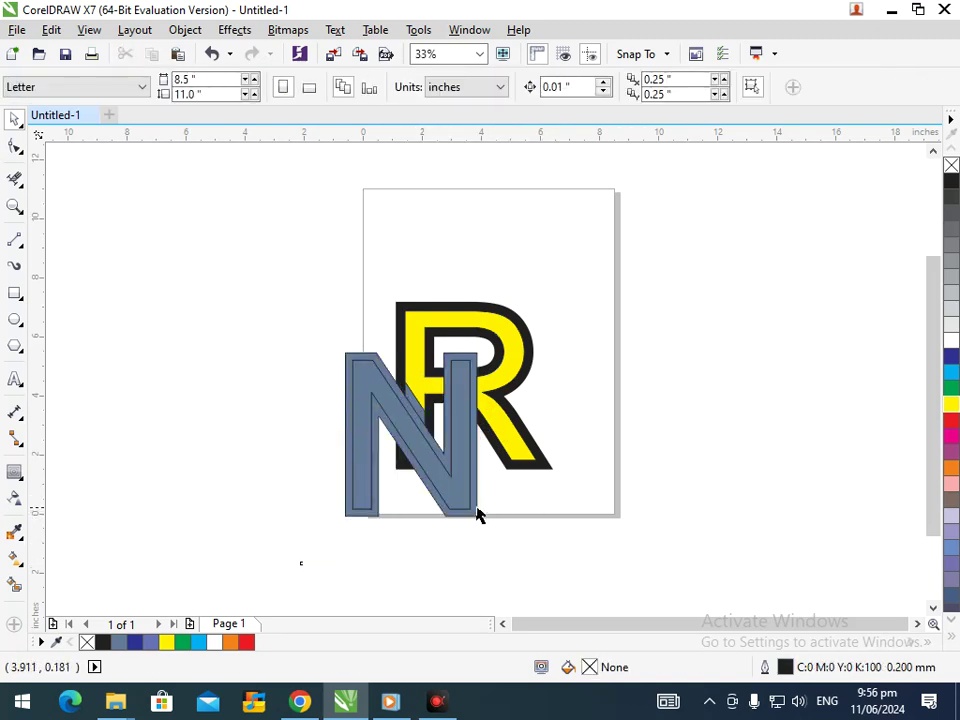
{"action": "left_click_drag", "start_coordinate": [478, 509], "coordinate": [446, 569]}
{"action": "key", "text": "Delete"}
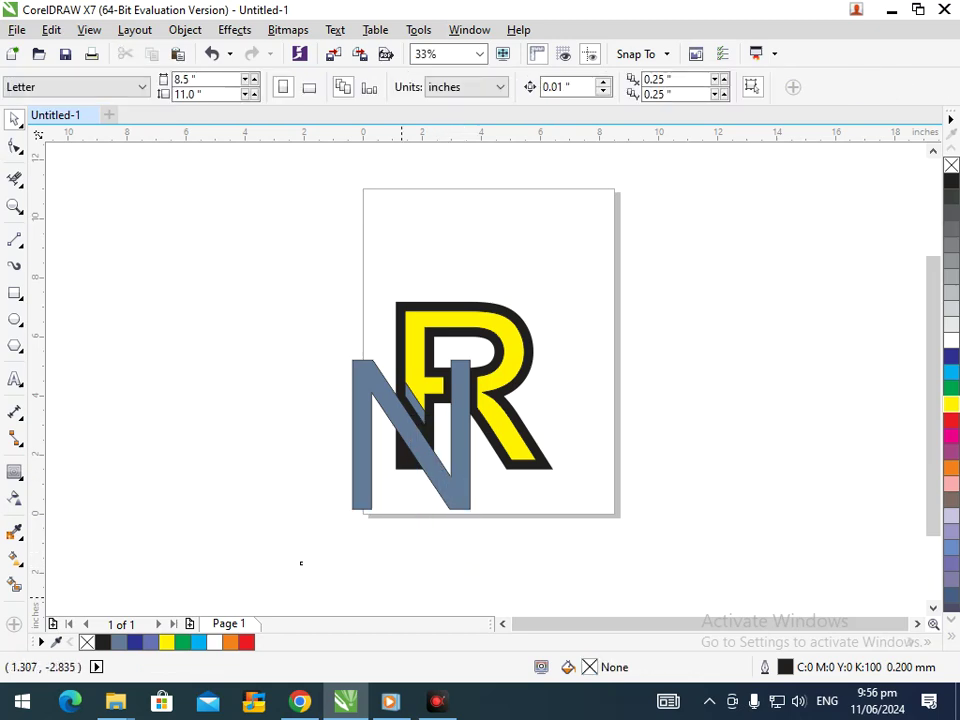
Delete the small slate-blue triangle at the R's stem and the black R behind the yellow one
{"action": "left_click_drag", "start_coordinate": [420, 415], "coordinate": [381, 400]}
{"action": "key", "text": "Delete"}
{"action": "key", "text": "Delete"}
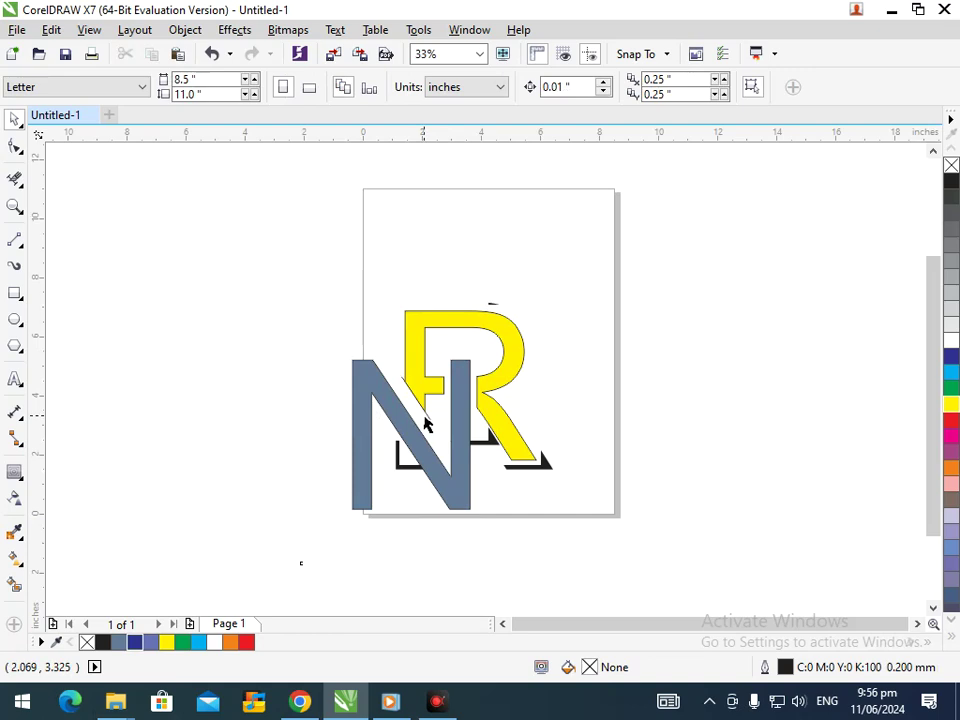
{"action": "left_click", "coordinate": [426, 422]}
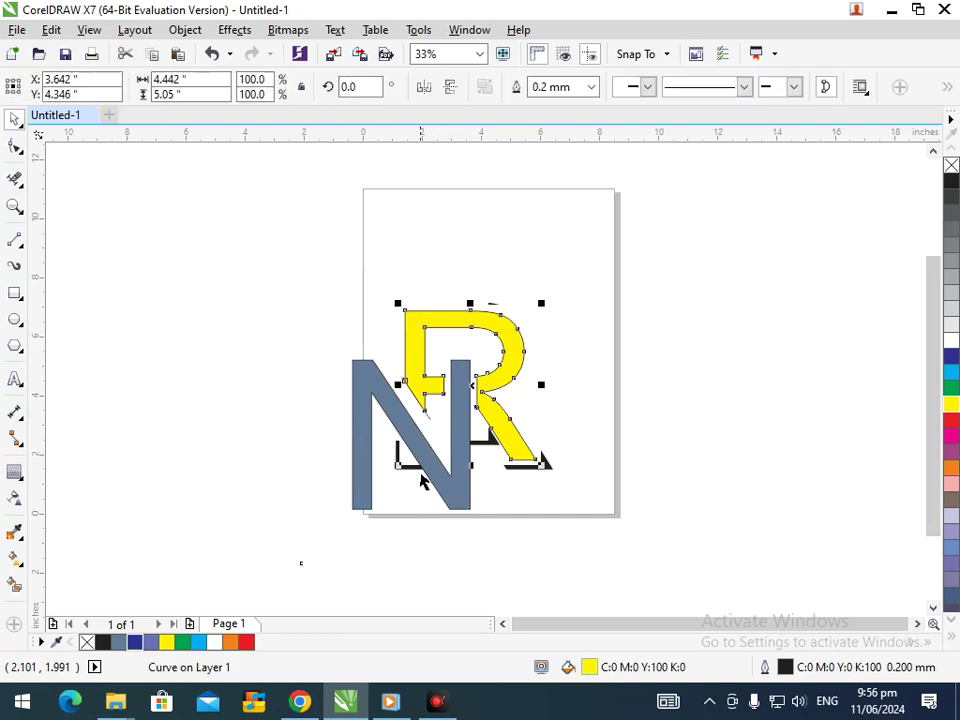
{"action": "key", "text": "Escape"}
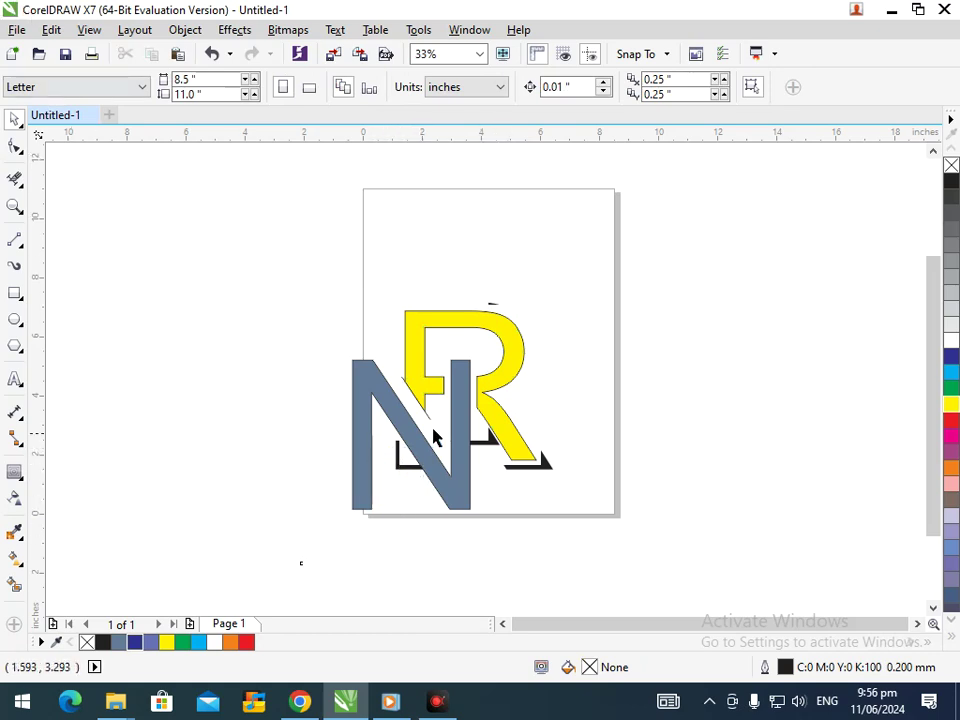
Move the thin diagonal line off the R's stem and delete it
{"action": "scroll", "coordinate": [470, 440], "scroll_direction": "down", "scroll_amount": 3}
{"action": "scroll", "coordinate": [478, 358], "scroll_direction": "up", "scroll_amount": 5}
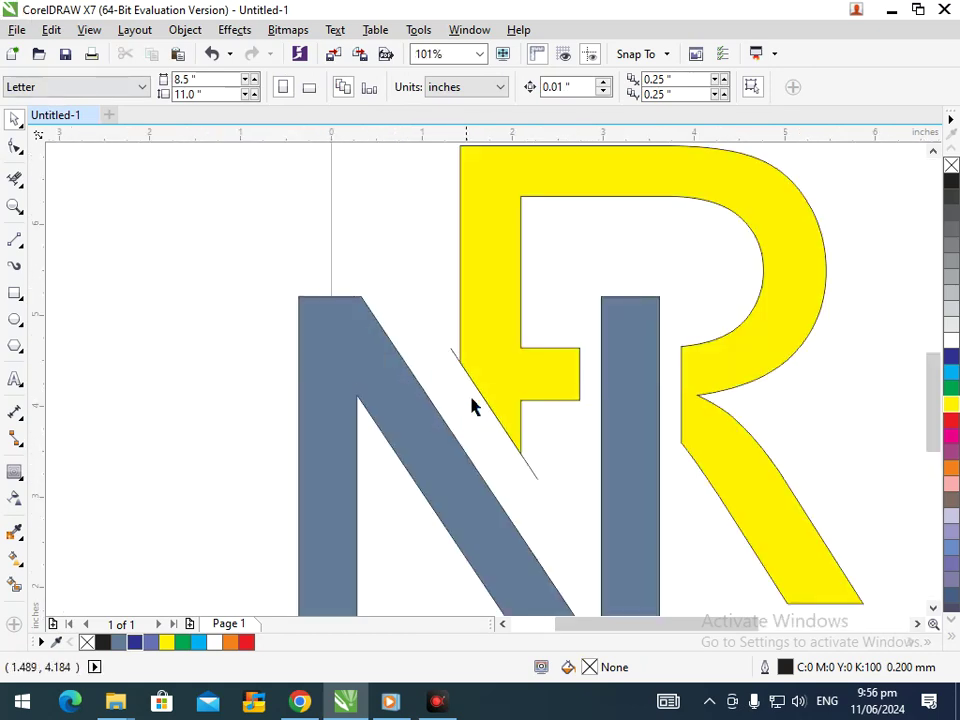
{"action": "left_click_drag", "start_coordinate": [532, 480], "coordinate": [416, 518]}
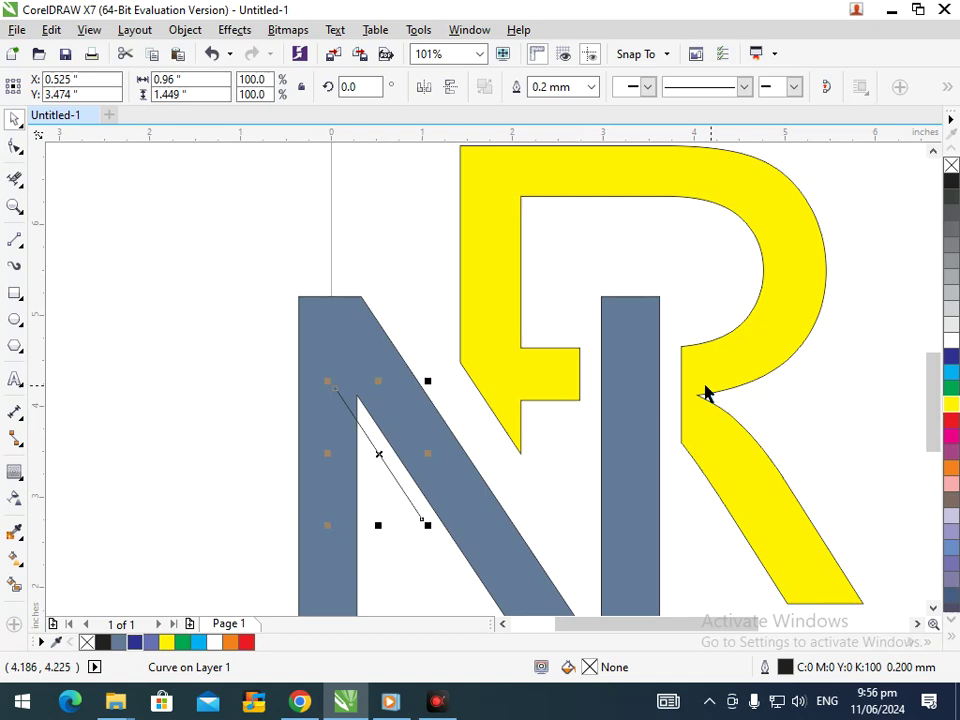
{"action": "left_click", "coordinate": [593, 422]}
{"action": "scroll", "coordinate": [606, 439], "scroll_direction": "down", "scroll_amount": 3}
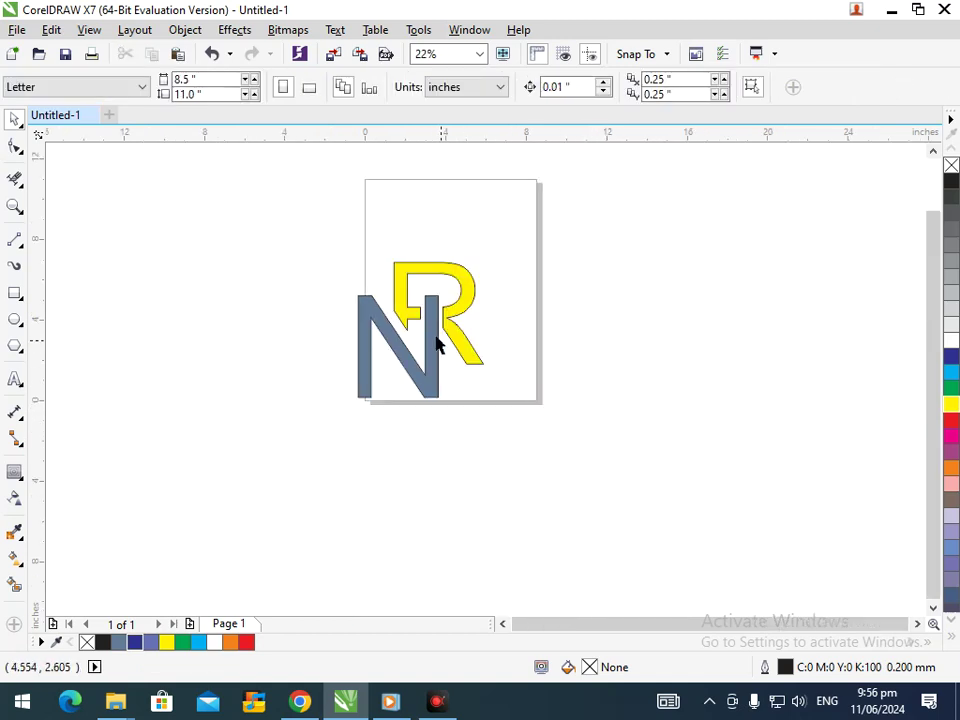
Draw a rectangle about 0.81 by 1.57 inches over the R's crossbar stub and fill it blue (C:100 M:100 Y:0 K:0)
{"action": "scroll", "coordinate": [400, 313], "scroll_direction": "up", "scroll_amount": 2}
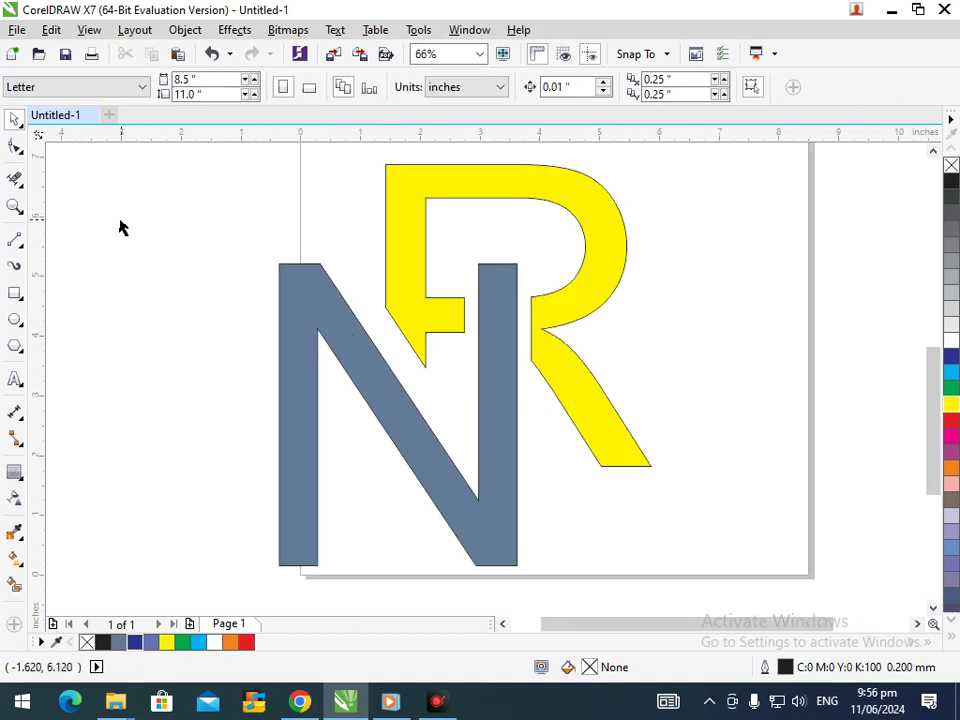
{"action": "left_click", "coordinate": [15, 293]}
{"action": "mouse_move", "coordinate": [474, 274]}
{"action": "left_mouse_down"}
{"action": "mouse_move", "coordinate": [457, 349]}
{"action": "mouse_move", "coordinate": [426, 368]}
{"action": "left_mouse_up"}
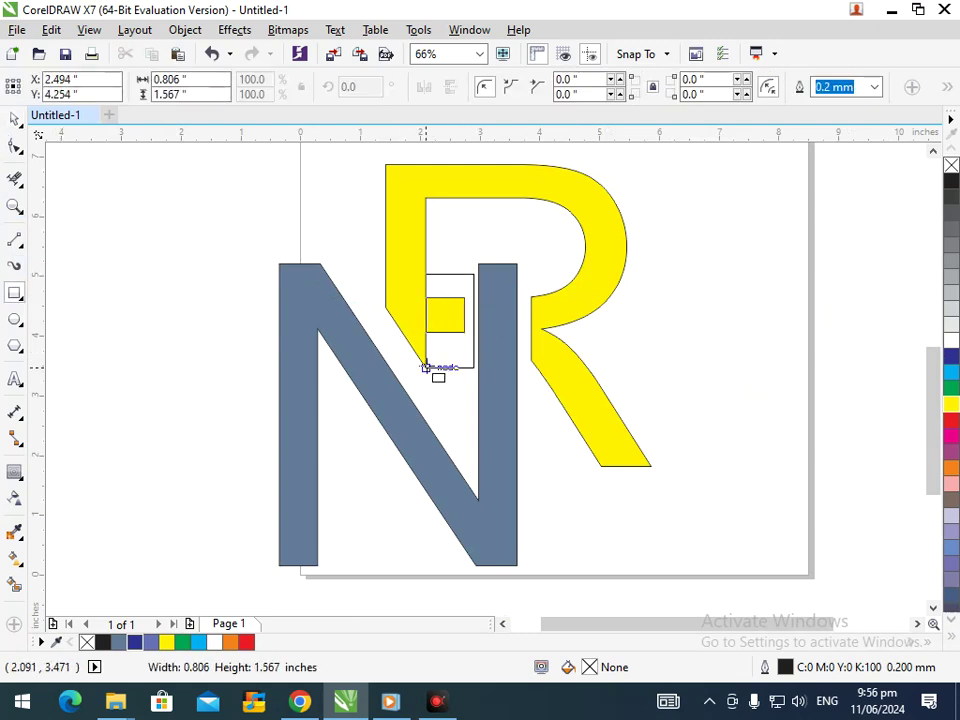
{"action": "left_click", "coordinate": [951, 357]}
{"action": "left_click", "coordinate": [21, 124]}
{"action": "left_click", "coordinate": [141, 296]}
Trim the crossbar stub off the yellow R with the blue rectangle, and delete the rectangle
{"action": "left_click", "coordinate": [461, 344]}
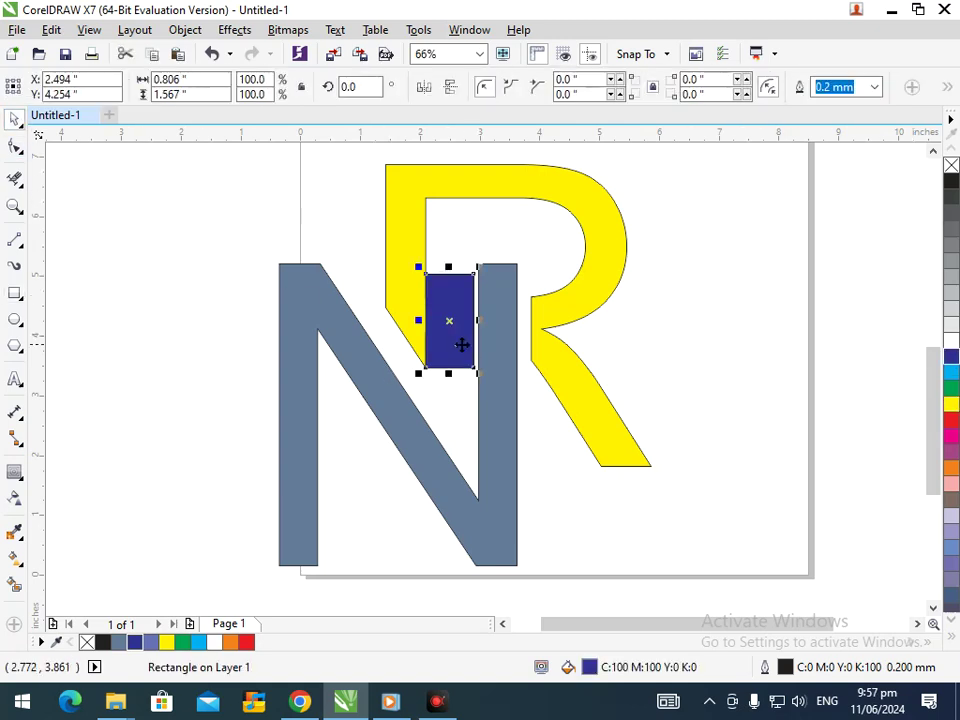
{"action": "left_click", "coordinate": [401, 253], "text": "shift"}
{"action": "left_click", "coordinate": [581, 145]}
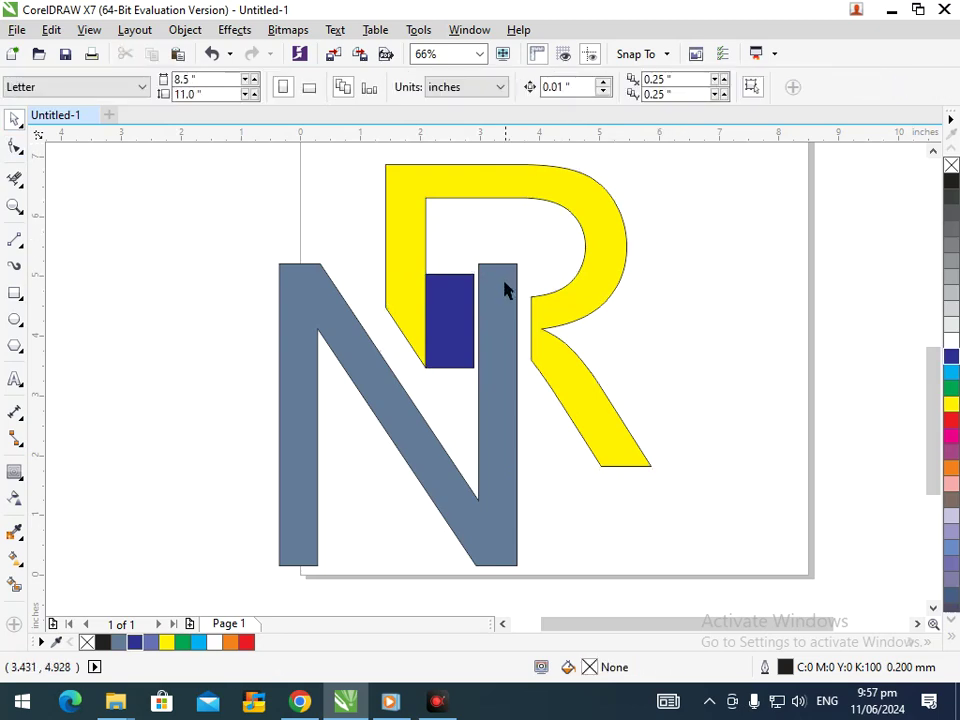
{"action": "left_click", "coordinate": [450, 320]}
{"action": "left_click_drag", "start_coordinate": [450, 320], "coordinate": [343, 369]}
{"action": "left_click", "coordinate": [637, 397]}
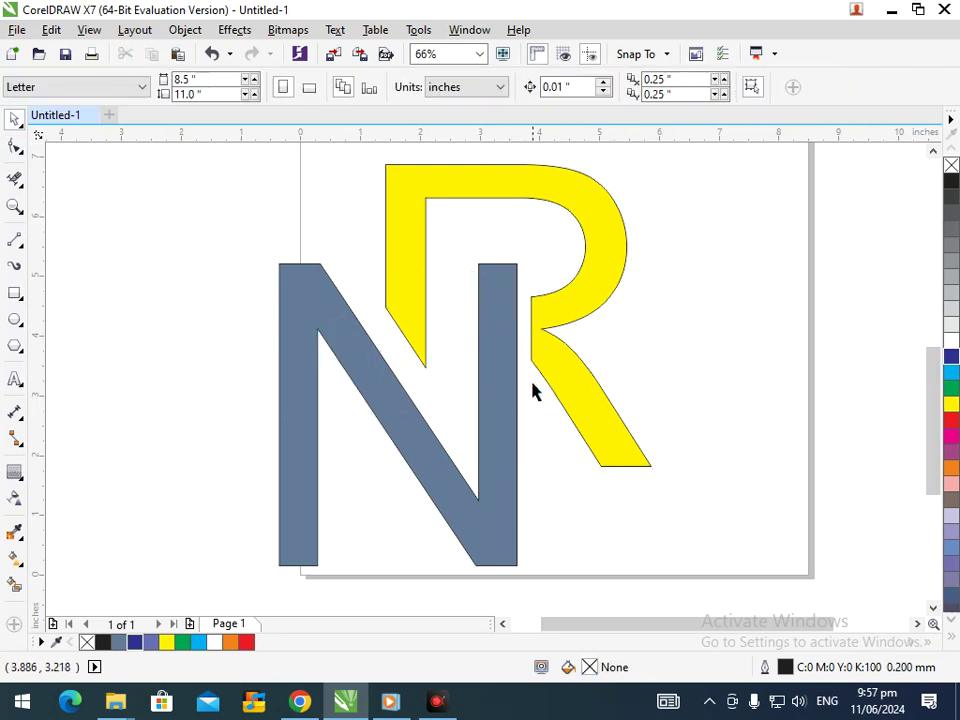
Shift the N slightly left and the R slightly down to balance the monogram, and select both letters
{"action": "scroll", "coordinate": [519, 401], "scroll_direction": "down", "scroll_amount": 3}
{"action": "left_click", "coordinate": [427, 392]}
{"action": "left_click_drag", "start_coordinate": [427, 392], "coordinate": [470, 377]}
{"action": "left_click", "coordinate": [478, 429]}
{"action": "left_click", "coordinate": [493, 508]}
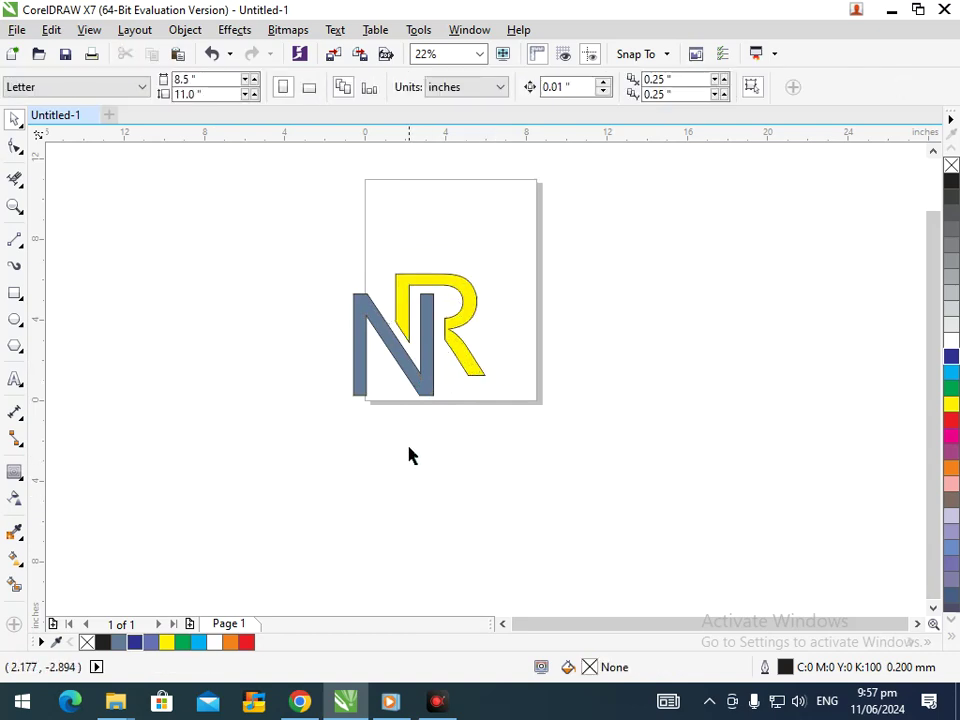
{"action": "left_click_drag", "start_coordinate": [268, 216], "coordinate": [544, 396]}
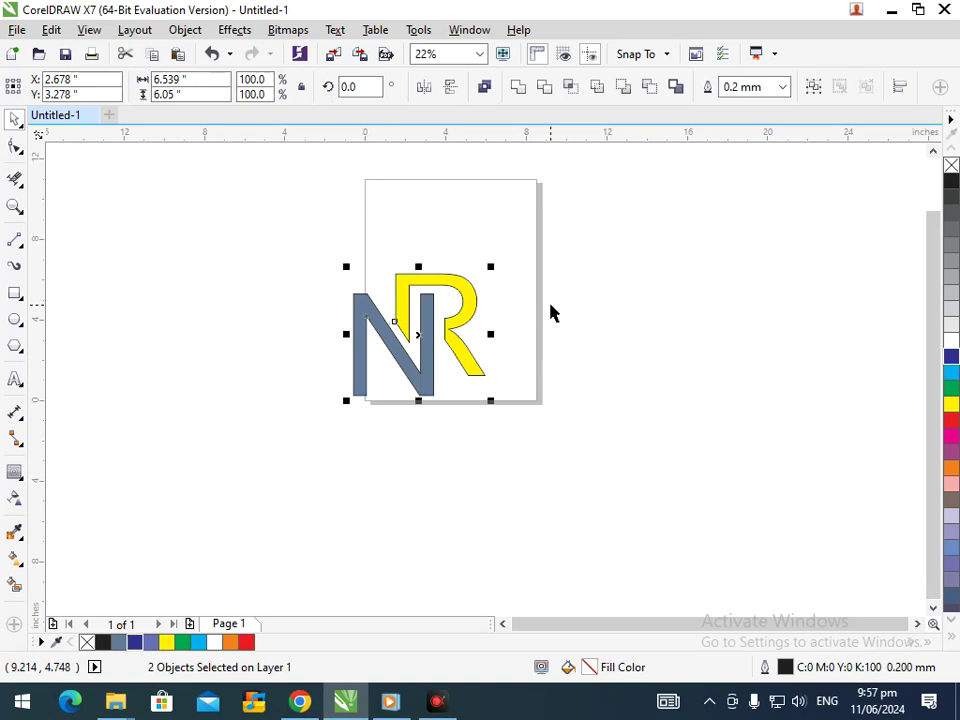
Give both letters a 10 mm teal outline (C:60 M:0 Y:40 K:20) placed behind the fill and scaling with the object
{"action": "key", "text": "F12"}
{"action": "left_click", "coordinate": [388, 180]}
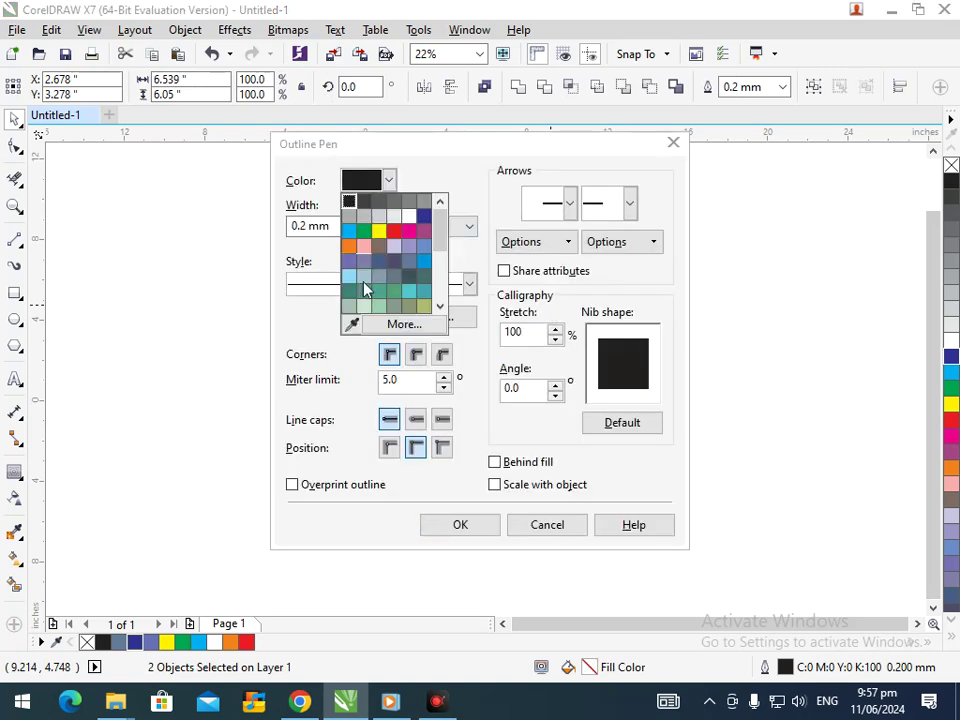
{"action": "left_click", "coordinate": [379, 305]}
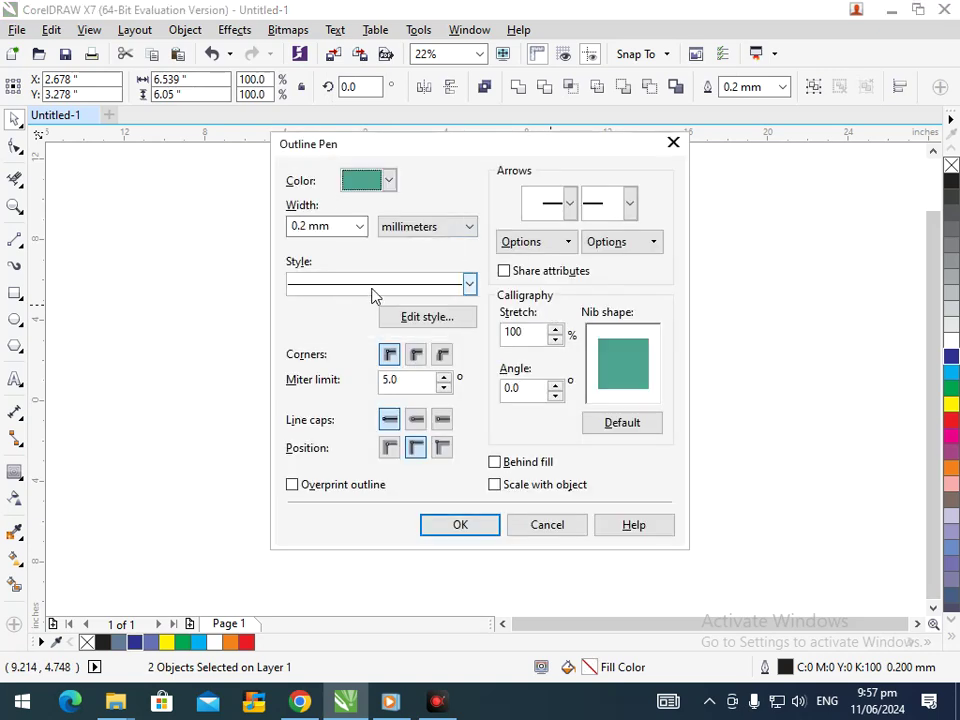
{"action": "left_click", "coordinate": [494, 462]}
{"action": "left_click", "coordinate": [536, 484]}
{"action": "left_click", "coordinate": [461, 525]}
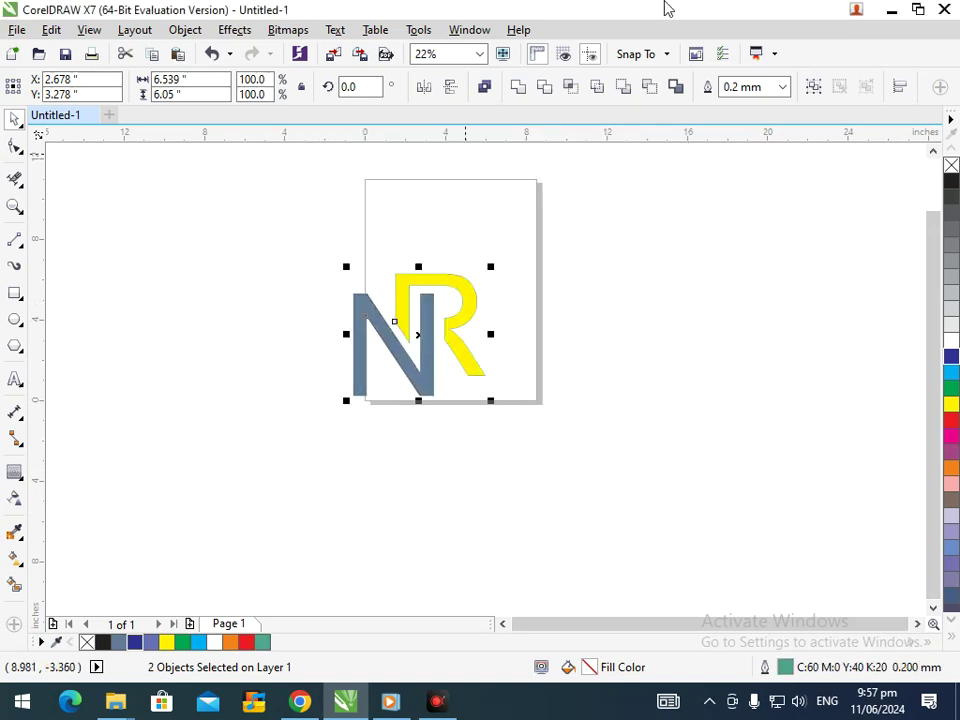
{"action": "left_click", "coordinate": [783, 87]}
{"action": "left_click", "coordinate": [747, 303]}
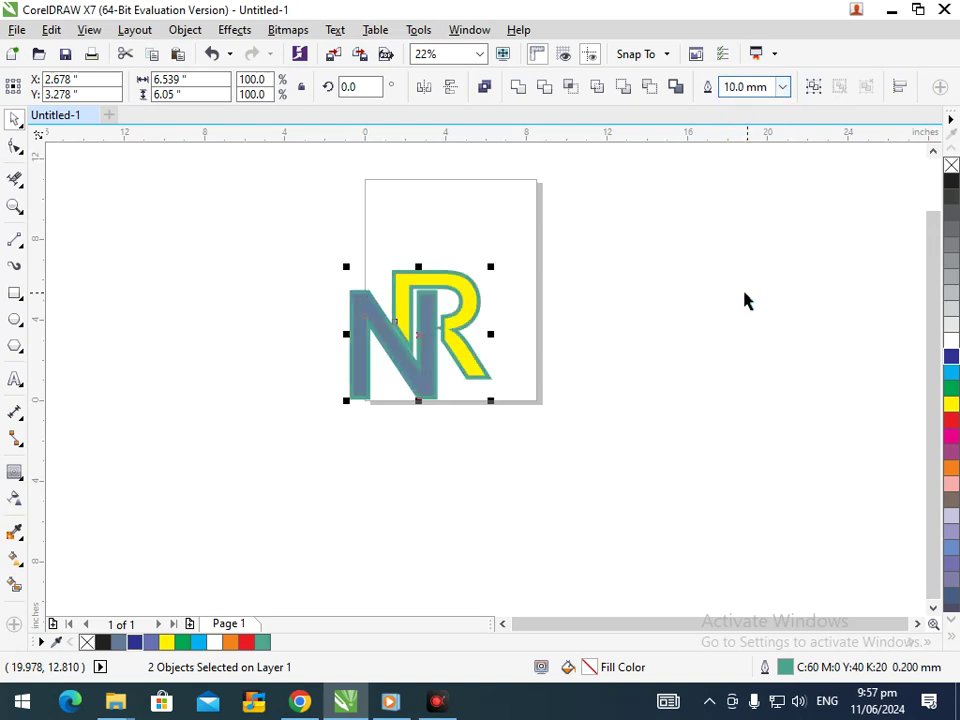
Move the R slightly up and recolour the outlines of both letters red (C:0 M:100 Y:100 K:0)
{"action": "left_click", "coordinate": [545, 312]}
{"action": "left_click_drag", "start_coordinate": [465, 321], "coordinate": [467, 304]}
{"action": "left_click", "coordinate": [300, 306]}
{"action": "left_click_drag", "start_coordinate": [279, 214], "coordinate": [490, 405]}
{"action": "right_click", "coordinate": [952, 424]}
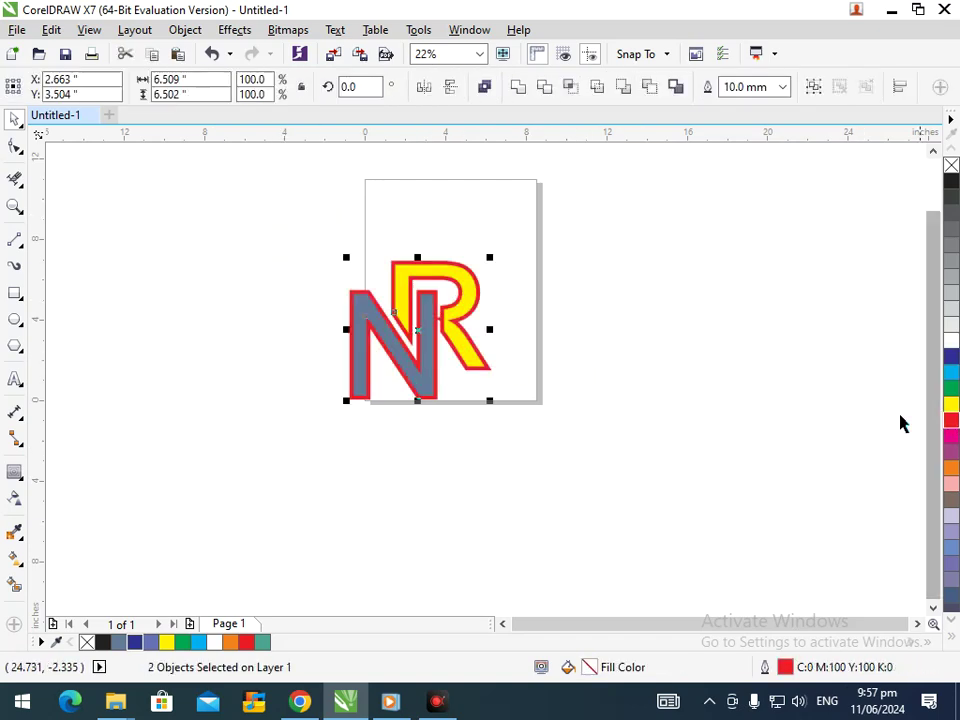
{"action": "left_click", "coordinate": [690, 448]}
Fill the N with blue (C:100 M:100 Y:0 K:0), keeping it at its original position
{"action": "left_click_drag", "start_coordinate": [428, 381], "coordinate": [361, 385]}
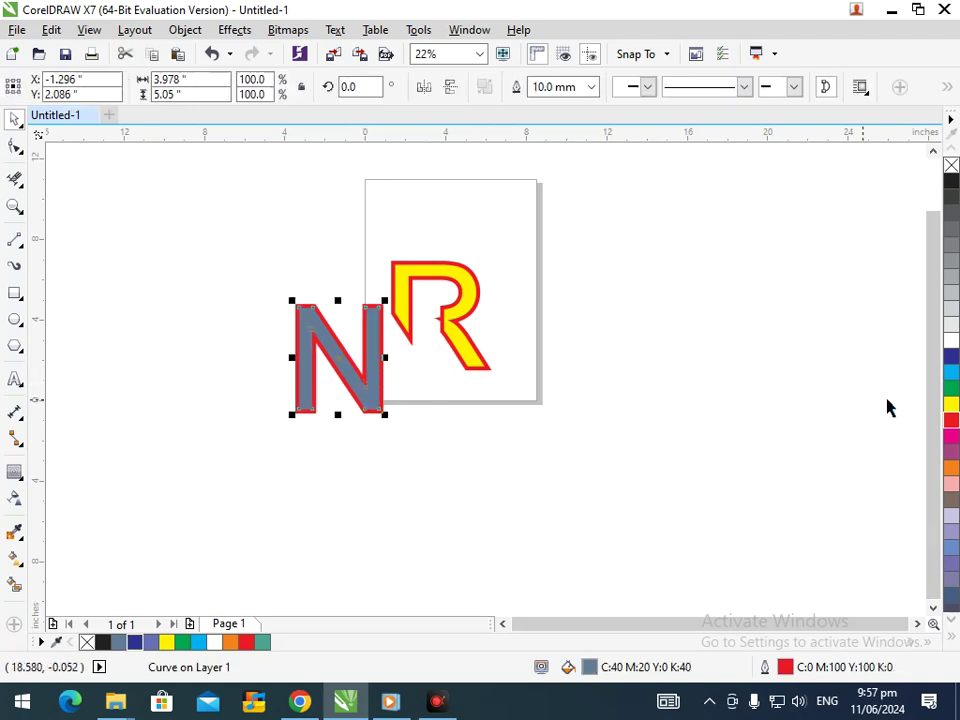
{"action": "key", "text": "ctrl+z"}
{"action": "left_click", "coordinate": [950, 358]}
{"action": "left_click", "coordinate": [500, 369]}
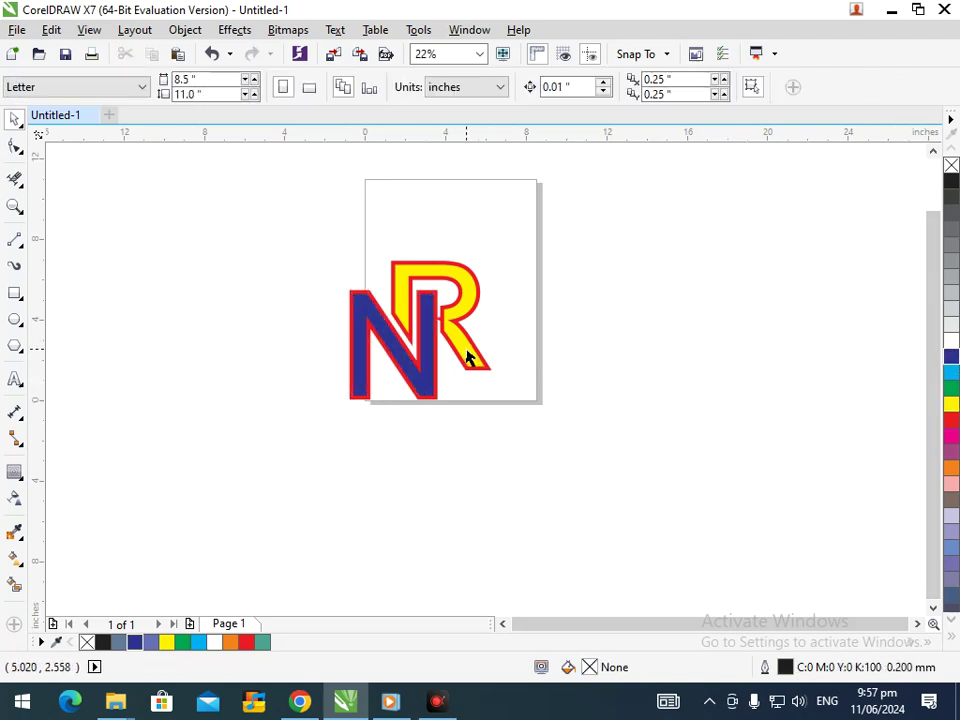
Try a blue fill (C:100 M:100 Y:0 K:0) on the R and a position over the N, and undo the move
{"action": "left_click", "coordinate": [467, 357]}
{"action": "left_click", "coordinate": [952, 358]}
{"action": "left_click", "coordinate": [726, 380]}
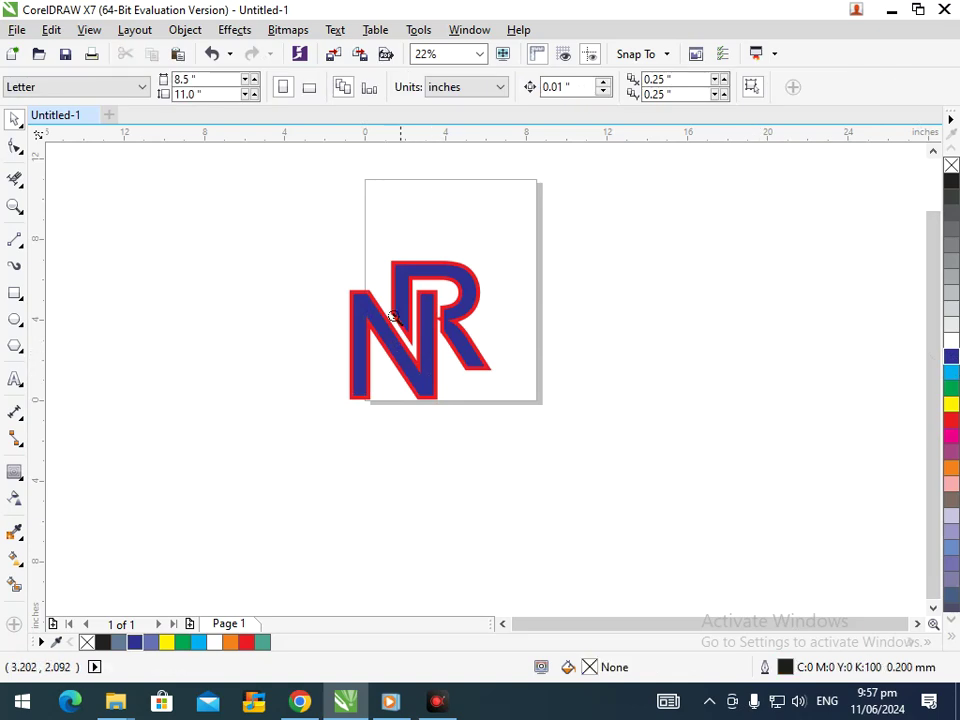
{"action": "scroll", "coordinate": [490, 372], "scroll_direction": "down", "scroll_amount": 2}
{"action": "scroll", "coordinate": [575, 406], "scroll_direction": "up", "scroll_amount": 3}
{"action": "left_click", "coordinate": [493, 375]}
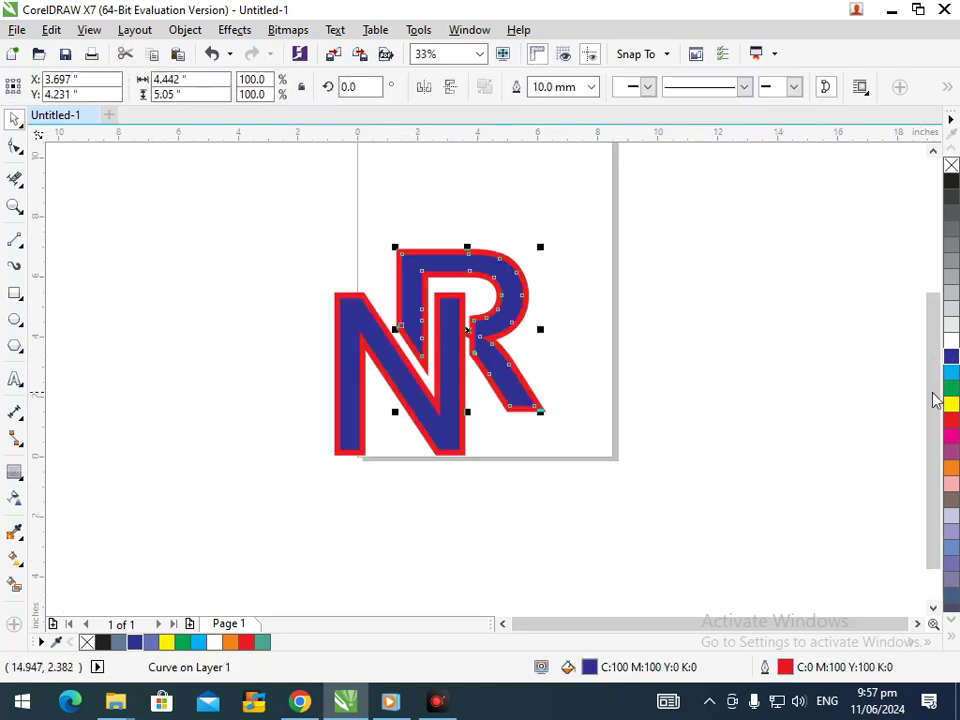
{"action": "left_click", "coordinate": [582, 422]}
{"action": "left_click_drag", "start_coordinate": [504, 392], "coordinate": [442, 394]}
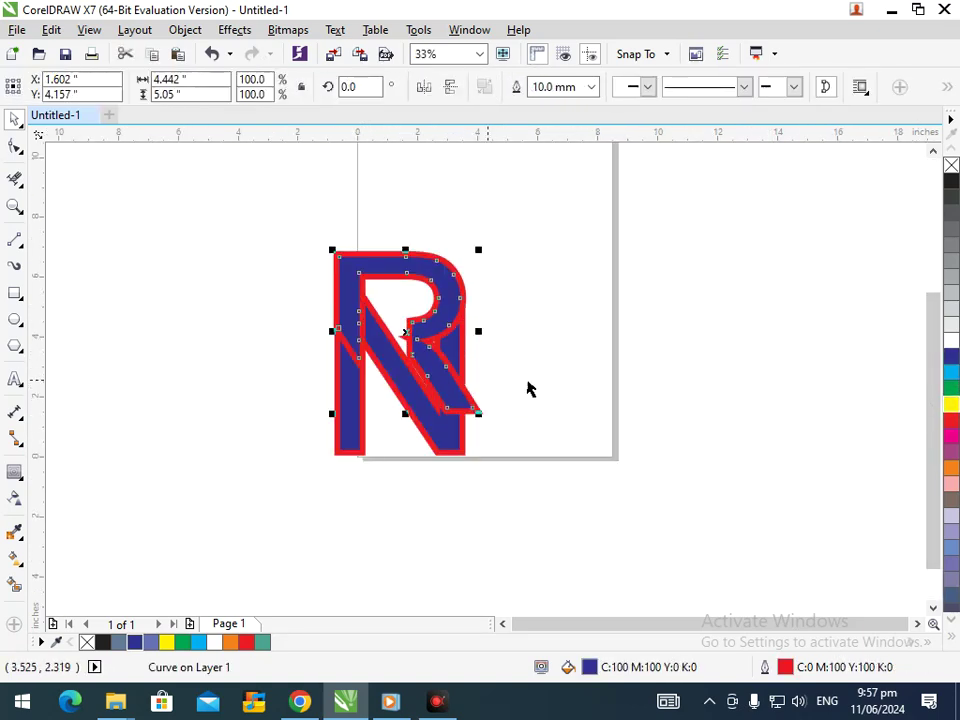
{"action": "key", "text": "ctrl+z"}
Try a cyan fill (C:100 M:0 Y:0 K:0) on the R and return it to yellow
{"action": "left_click", "coordinate": [952, 374]}
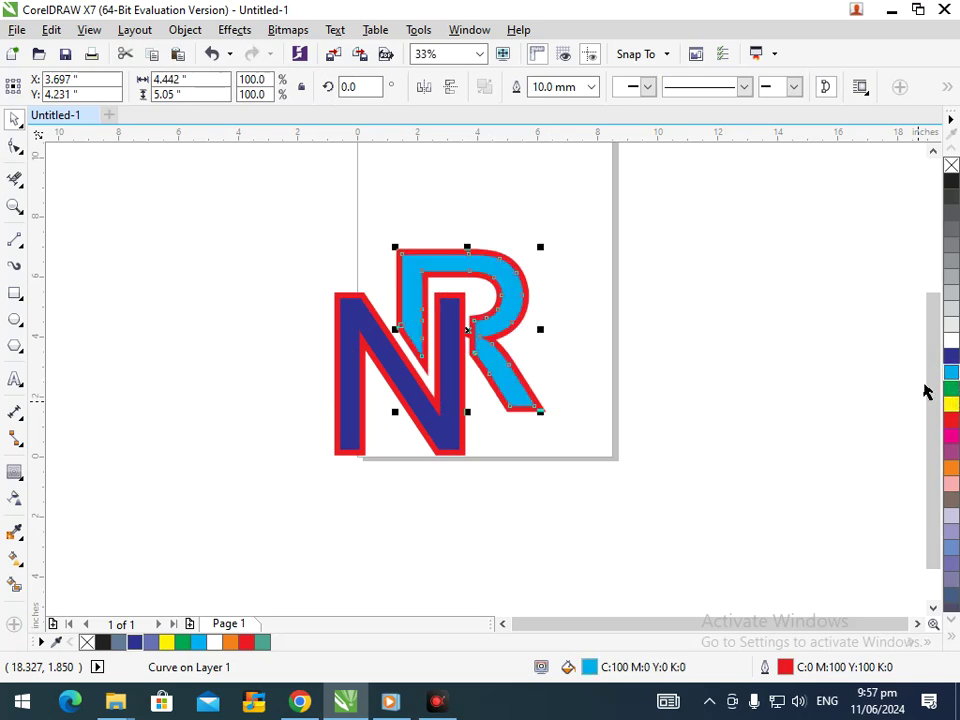
{"action": "left_click", "coordinate": [585, 441]}
{"action": "left_click", "coordinate": [542, 413]}
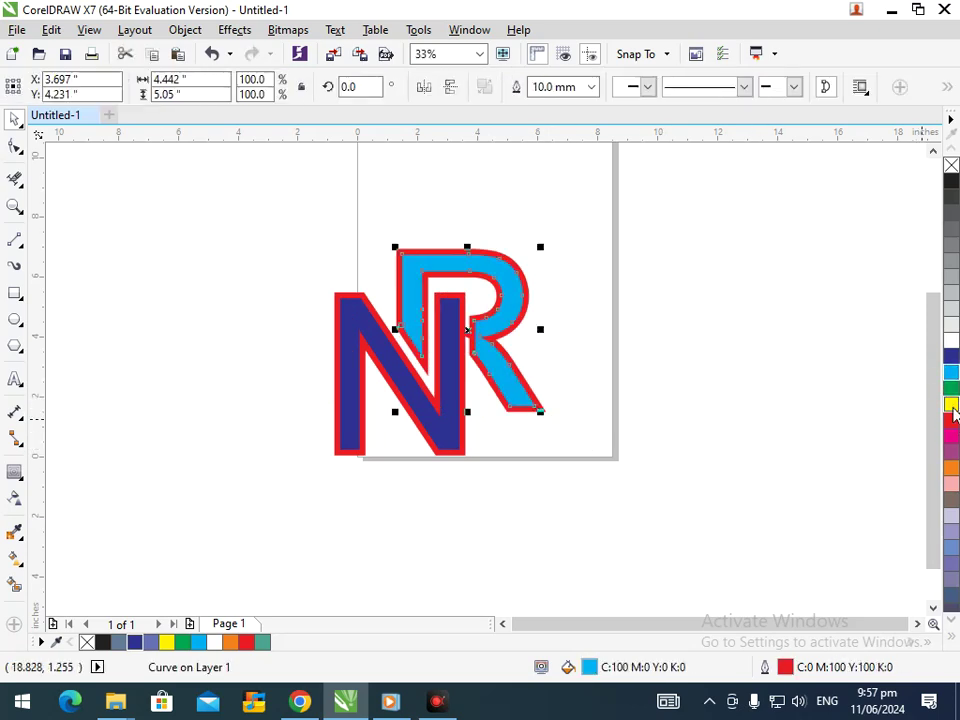
{"action": "left_click", "coordinate": [951, 403]}
{"action": "left_click", "coordinate": [707, 418]}
Draw a rectangle about 0.107 by 0.387 inches over the red spike between the N and R, and widen it to about 0.125 inches
{"action": "scroll", "coordinate": [514, 360], "scroll_direction": "down", "scroll_amount": 3}
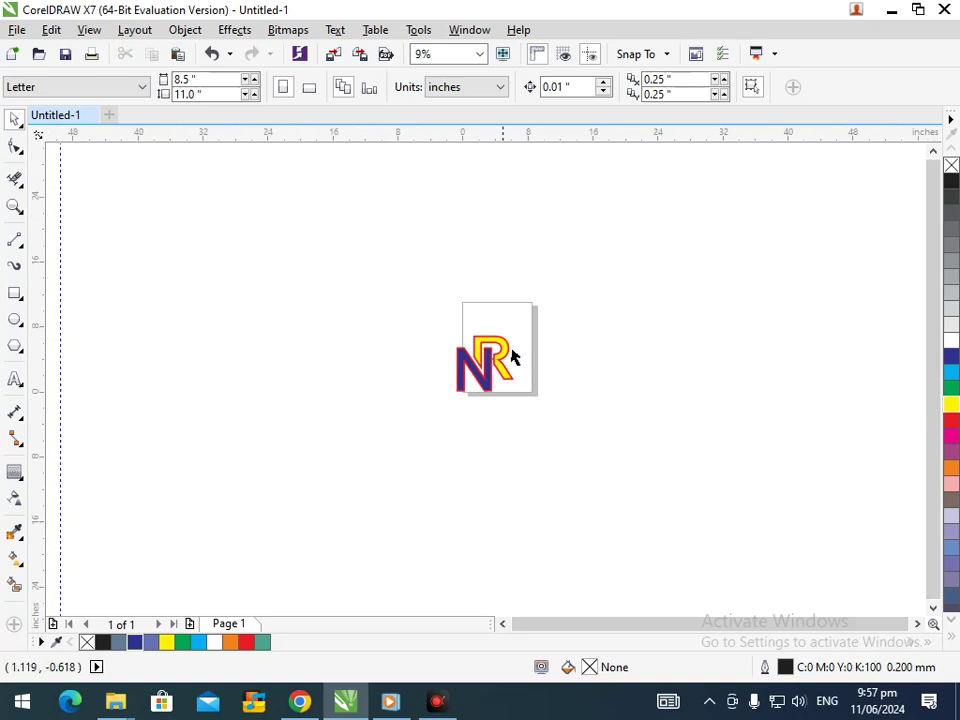
{"action": "scroll", "coordinate": [529, 414], "scroll_direction": "up", "scroll_amount": 6}
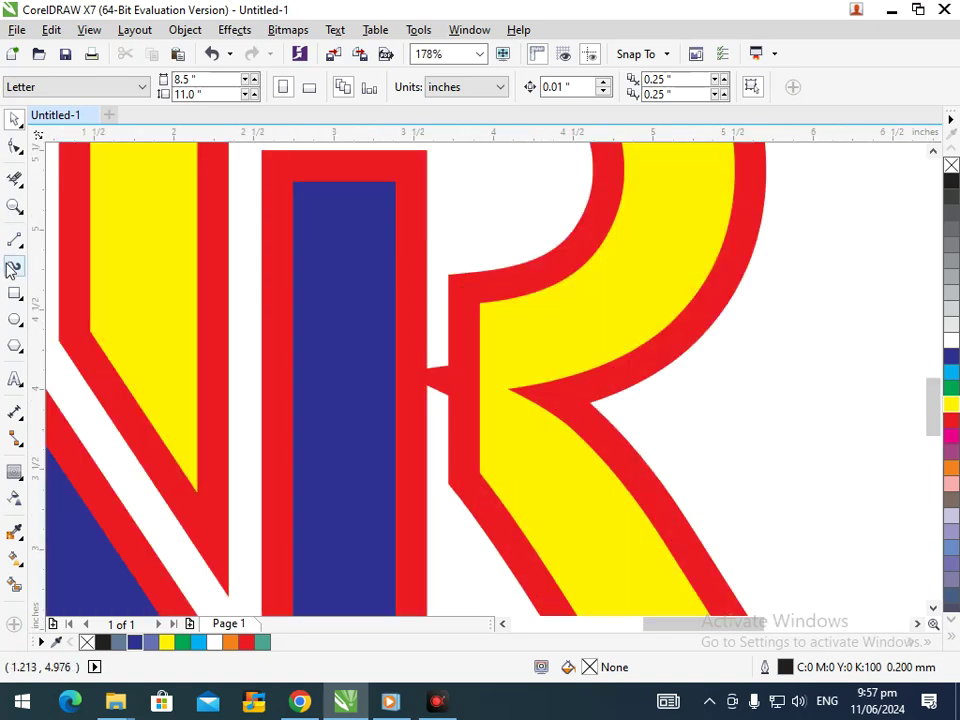
{"action": "left_click", "coordinate": [15, 293]}
{"action": "left_click_drag", "start_coordinate": [445, 350], "coordinate": [429, 414]}
{"action": "scroll", "coordinate": [463, 400], "scroll_direction": "up", "scroll_amount": 4}
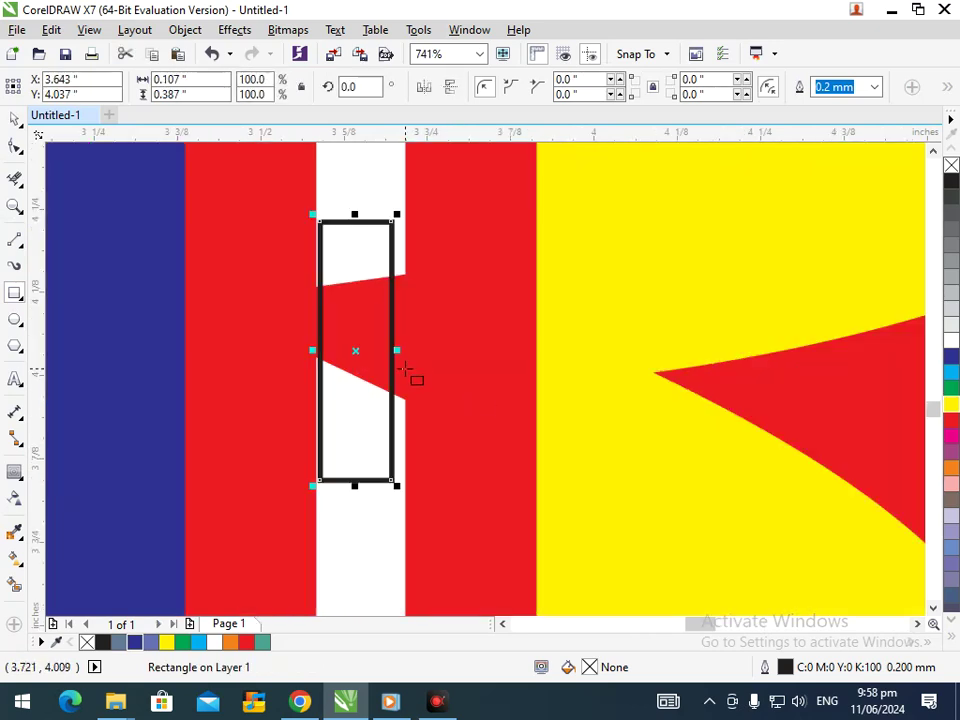
{"action": "left_click_drag", "start_coordinate": [397, 350], "coordinate": [406, 356]}
{"action": "scroll", "coordinate": [415, 417], "scroll_direction": "down", "scroll_amount": 4}
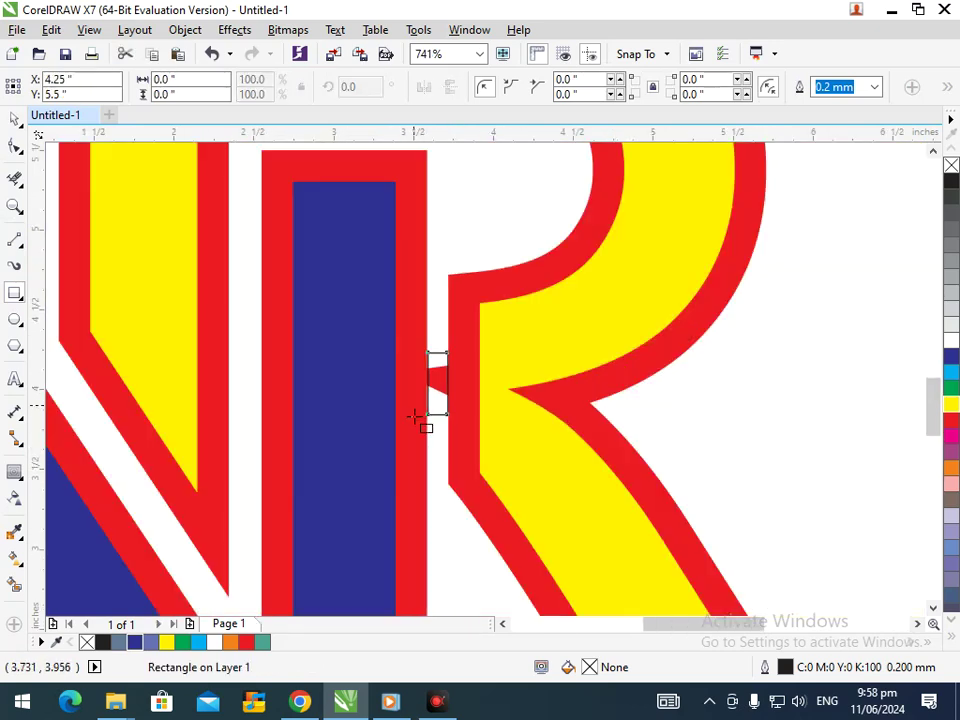
Give the small rectangle covering the spike a white fill and a white outline
{"action": "left_click", "coordinate": [952, 357]}
{"action": "left_click", "coordinate": [14, 122]}
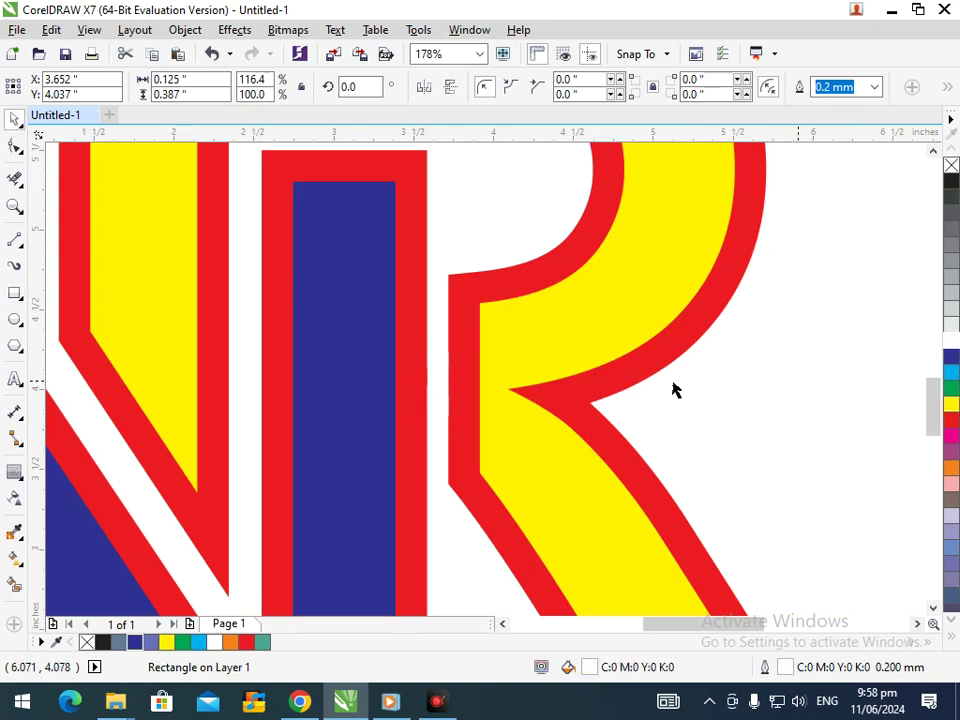
{"action": "key", "text": "Escape"}
Enlarge the whole monogram proportionally and move it to the empty area left of the page
{"action": "scroll", "coordinate": [484, 407], "scroll_direction": "down", "scroll_amount": 4}
{"action": "scroll", "coordinate": [418, 400], "scroll_direction": "down", "scroll_amount": 5}
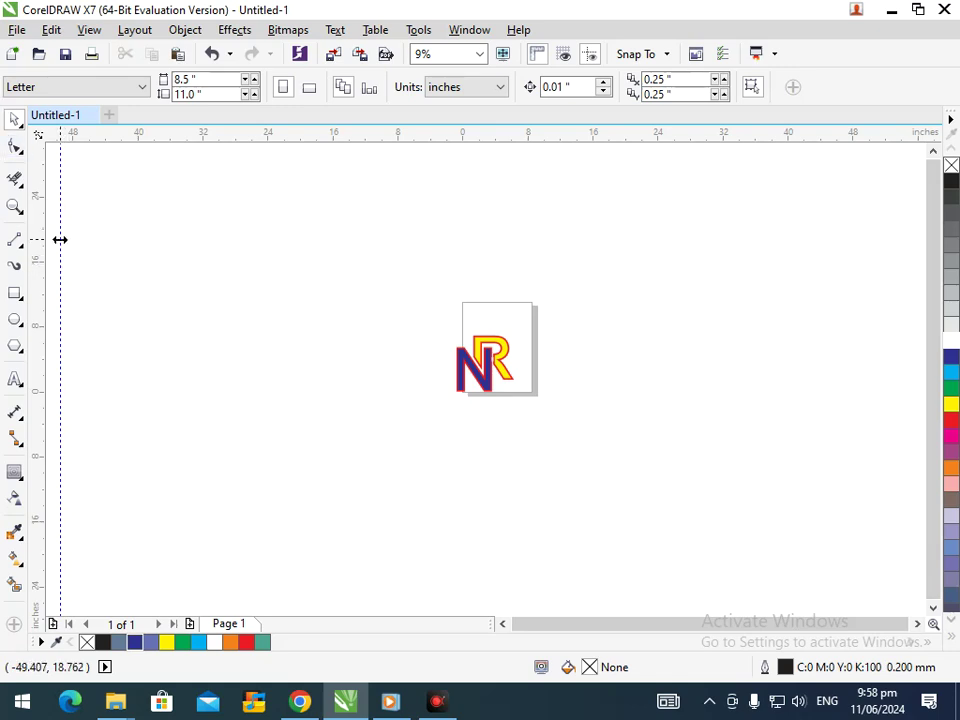
{"action": "left_click_drag", "start_coordinate": [409, 289], "coordinate": [493, 424]}
{"action": "left_click_drag", "start_coordinate": [450, 395], "coordinate": [375, 470]}
{"action": "left_click_drag", "start_coordinate": [478, 430], "coordinate": [206, 422]}
{"action": "left_click", "coordinate": [300, 467]}
{"action": "left_click_drag", "start_coordinate": [64, 206], "coordinate": [339, 482]}
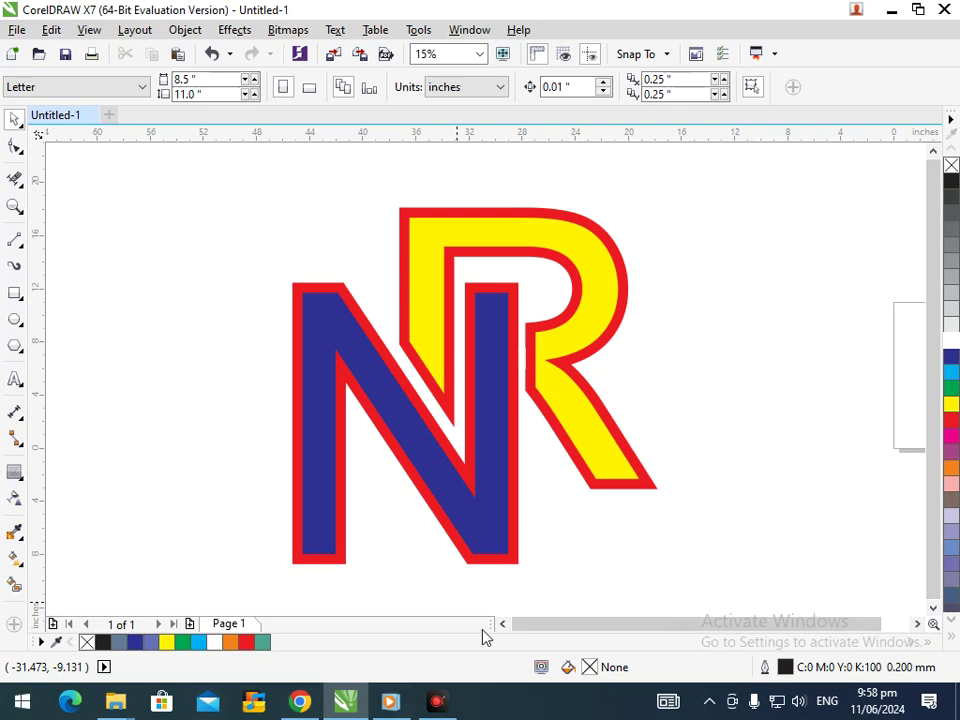
Group the letters with the white cover rectangle, scale the group down and move it farther left of the page
{"action": "left_click_drag", "start_coordinate": [211, 181], "coordinate": [690, 580]}
{"action": "left_click_drag", "start_coordinate": [290, 566], "coordinate": [377, 448]}
{"action": "left_click_drag", "start_coordinate": [506, 354], "coordinate": [296, 373]}
{"action": "left_click", "coordinate": [474, 372]}
{"action": "key", "text": "F2"}
{"action": "left_click_drag", "start_coordinate": [133, 246], "coordinate": [447, 494]}
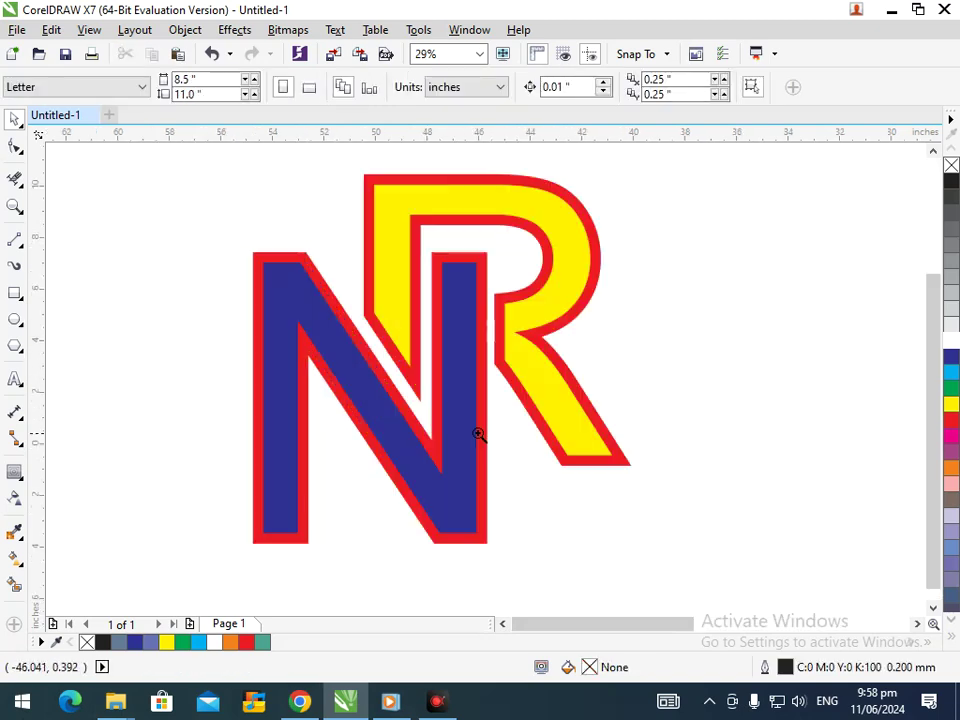
{"action": "left_click", "coordinate": [468, 440]}
Reposition the grouped monogram and resize it to about 18.85 by 18.83 inches
{"action": "key", "text": "F3"}
{"action": "key", "text": "F3"}
{"action": "left_click_drag", "start_coordinate": [462, 385], "coordinate": [481, 424]}
{"action": "left_click_drag", "start_coordinate": [401, 468], "coordinate": [365, 502]}
{"action": "left_click_drag", "start_coordinate": [489, 469], "coordinate": [463, 467]}
{"action": "left_click", "coordinate": [696, 382]}
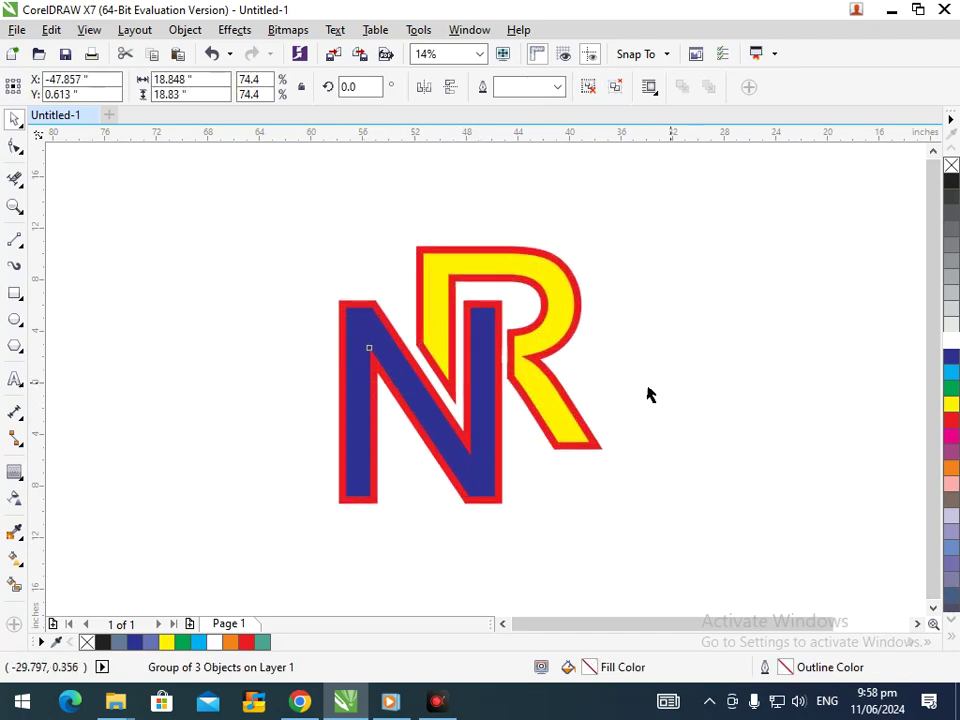
Draw a circle about 31.8 inches wide around the monogram and add a concentric smaller copy about 28.9 inches wide inside it
{"action": "left_click", "coordinate": [14, 320]}
{"action": "left_click_drag", "start_coordinate": [240, 176], "coordinate": [630, 584]}
{"action": "left_click_drag", "start_coordinate": [234, 588], "coordinate": [253, 578]}
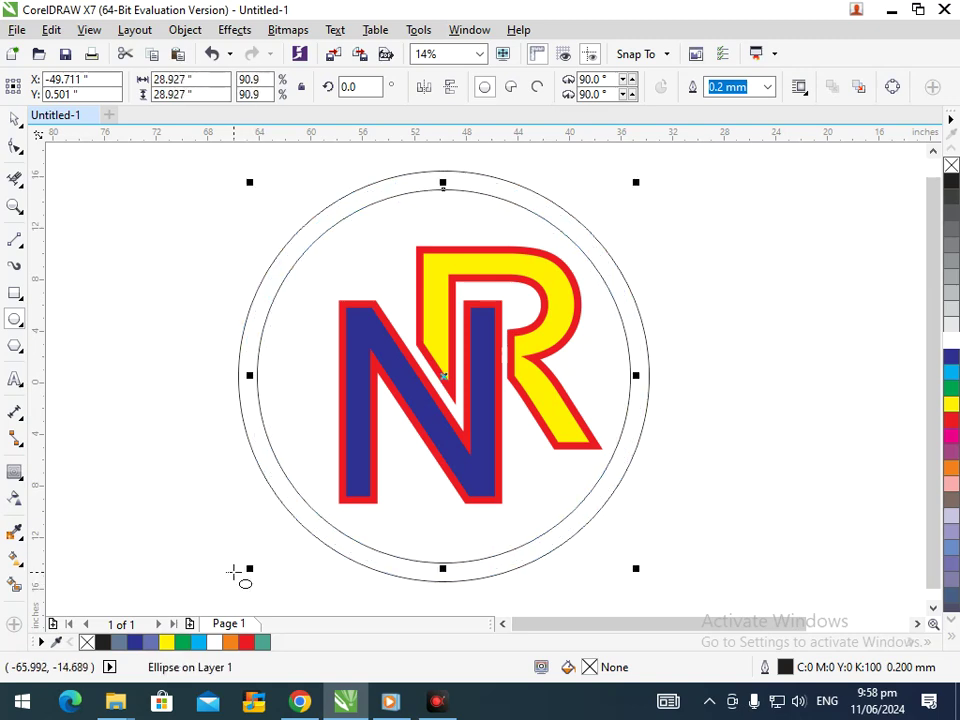
Move the inner circle up and slightly right until its top meets the top of the outer circle
{"action": "left_click", "coordinate": [14, 118]}
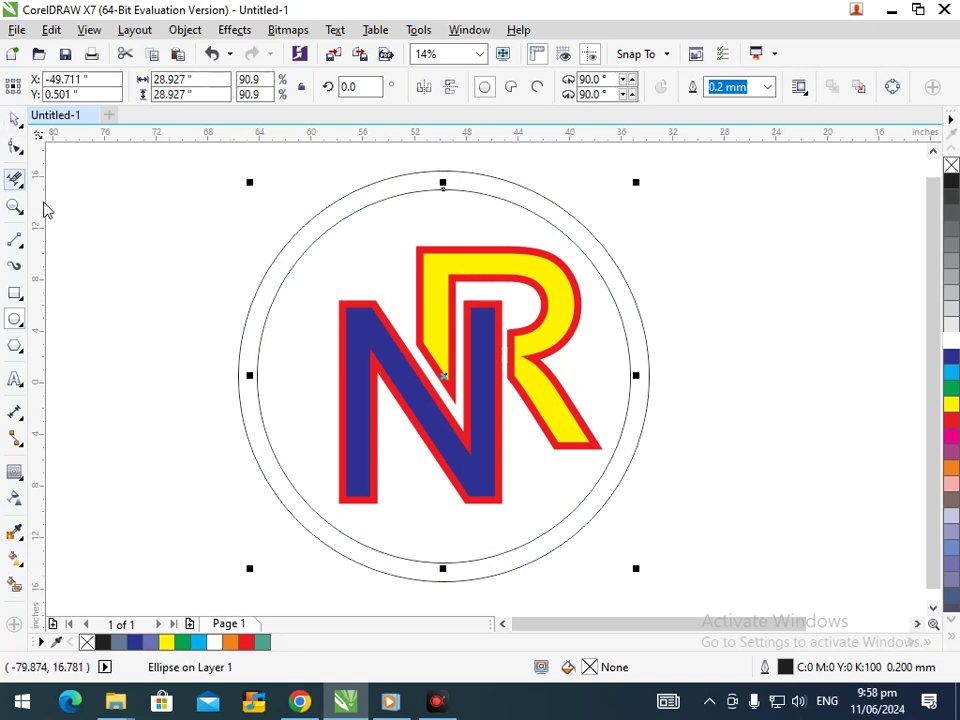
{"action": "left_click_drag", "start_coordinate": [440, 190], "coordinate": [443, 173]}
{"action": "left_click", "coordinate": [84, 485]}
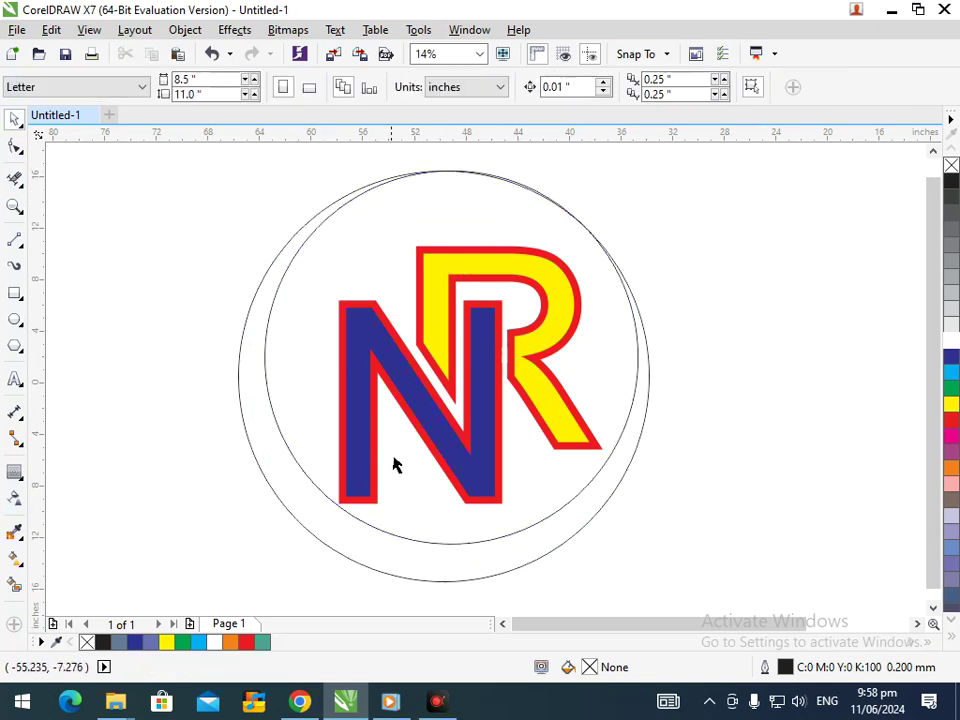
Try to move the monogram and the inner circle upward together
{"action": "left_click", "coordinate": [463, 456]}
{"action": "left_click", "coordinate": [461, 171], "text": "shift"}
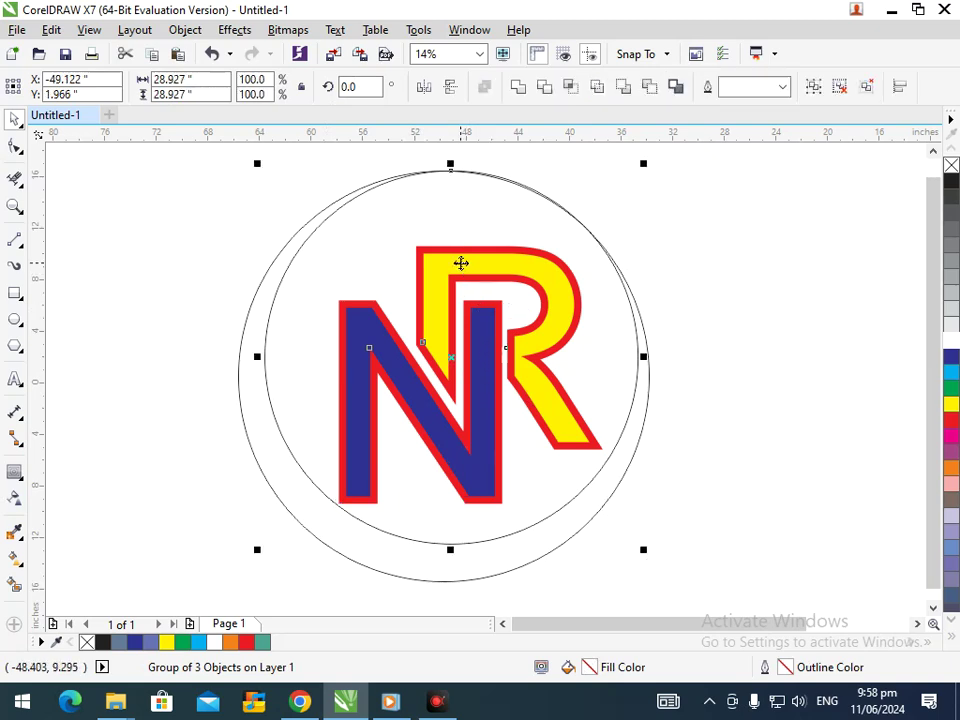
{"action": "left_click_drag", "start_coordinate": [461, 267], "coordinate": [456, 229]}
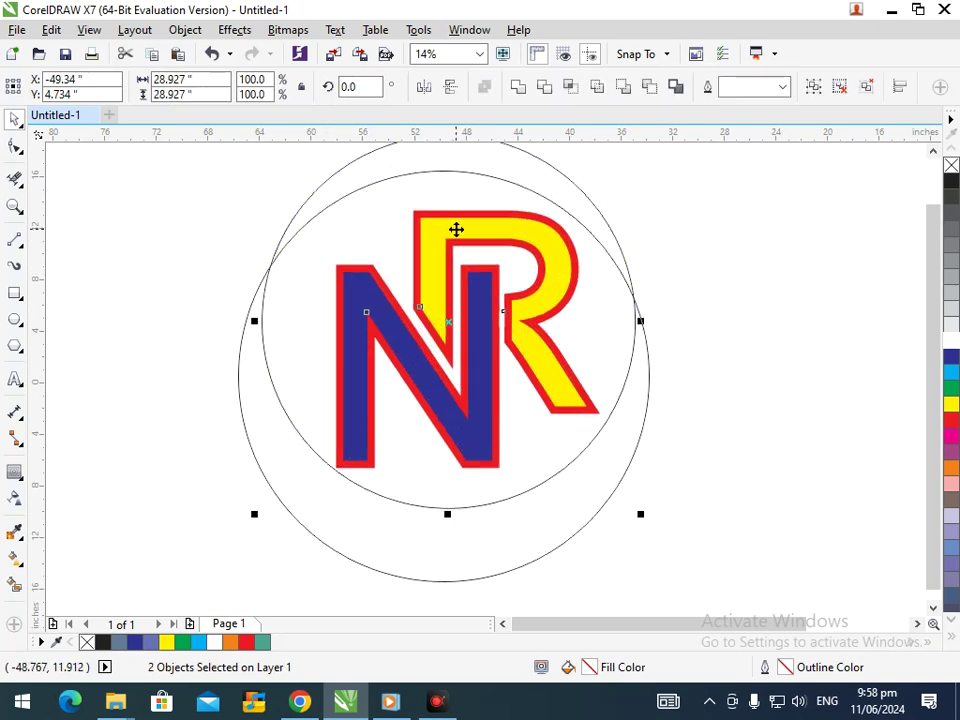
{"action": "key", "text": "ctrl+z"}
{"action": "key", "text": "ctrl+z"}
Smart-fill the crescent between the two circles with slate blue (C:40 M:20 Y:0 K:40)
{"action": "left_click", "coordinate": [722, 294]}
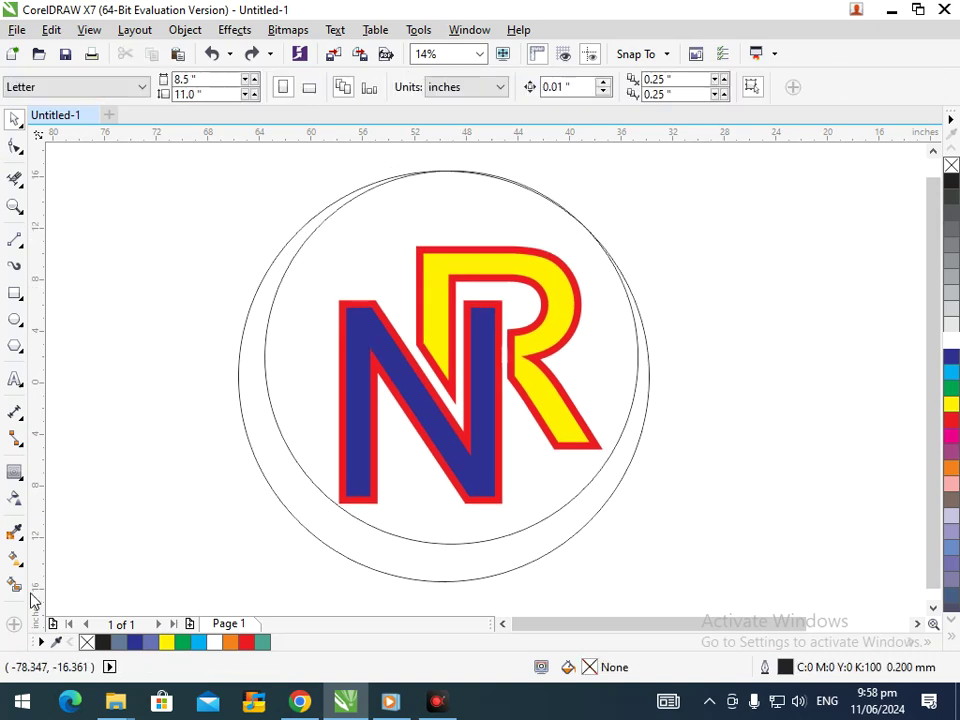
{"action": "left_click", "coordinate": [15, 588]}
{"action": "left_click", "coordinate": [293, 506]}
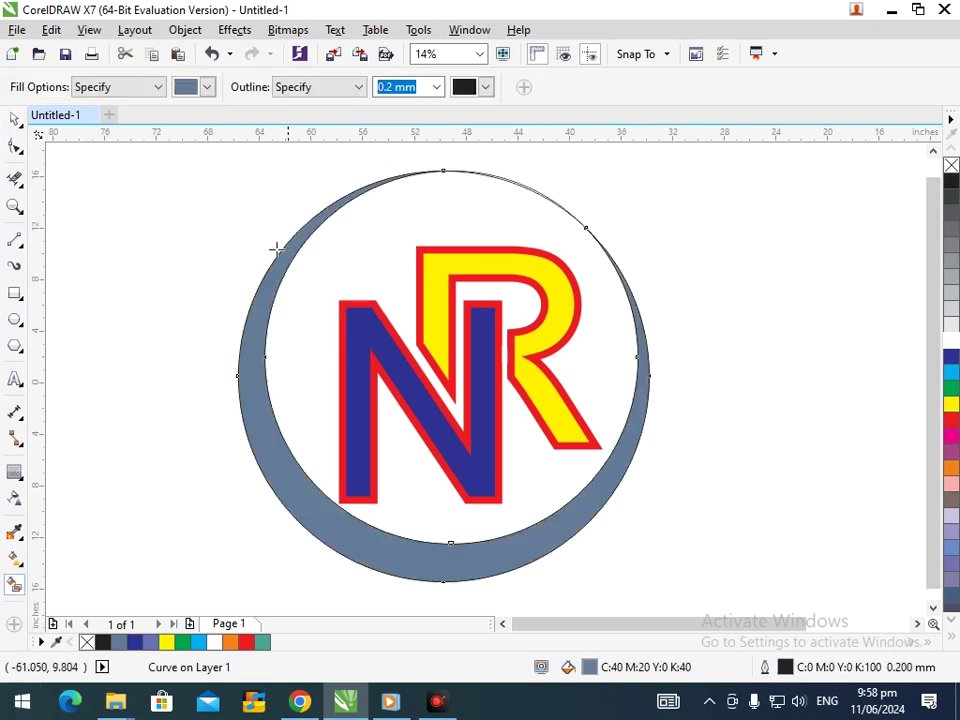
Draw a rectangle about 16.57 by 7.34 inches over the crescent's thin top and fill it green (C:100 M:0 Y:100 K:0)
{"action": "left_click", "coordinate": [15, 293]}
{"action": "mouse_move", "coordinate": [403, 191]}
{"action": "left_mouse_down"}
{"action": "mouse_move", "coordinate": [594, 191]}
{"action": "mouse_move", "coordinate": [660, 140]}
{"action": "mouse_move", "coordinate": [617, 197]}
{"action": "left_mouse_up"}
{"action": "left_click_drag", "start_coordinate": [509, 255], "coordinate": [530, 295]}
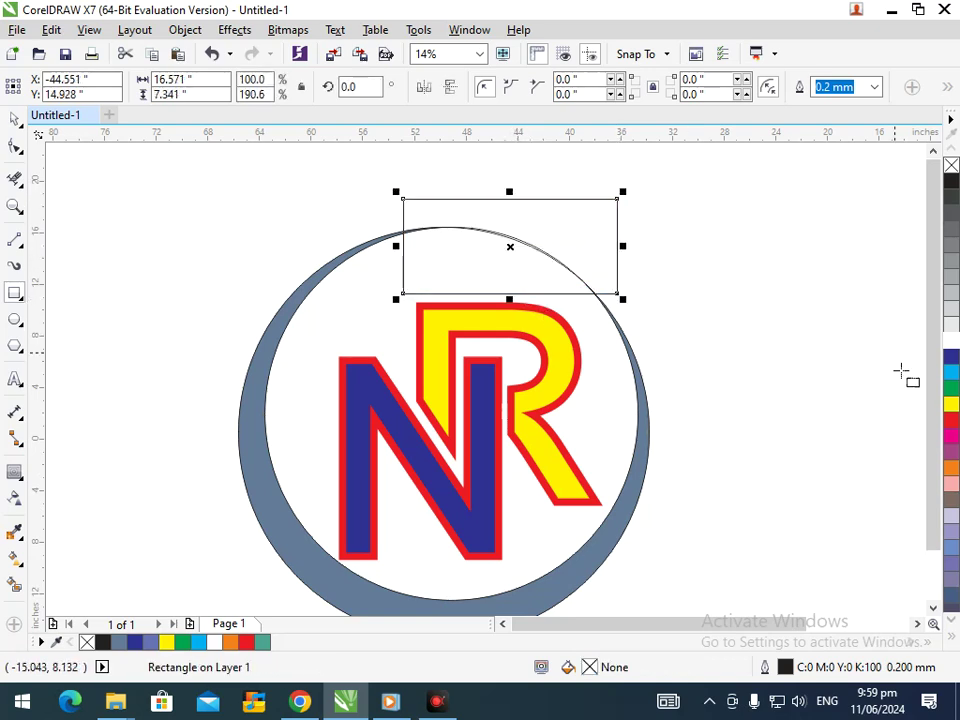
{"action": "left_click", "coordinate": [951, 388]}
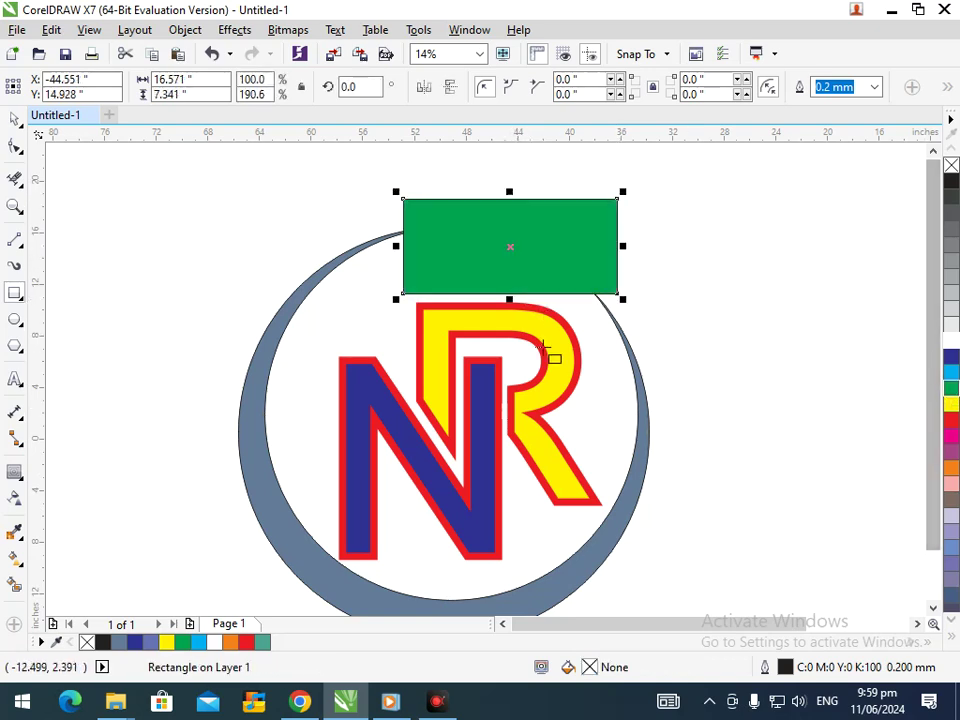
Trim the thin top off the slate-blue crescent with the green rectangle
{"action": "left_click", "coordinate": [15, 120]}
{"action": "left_click", "coordinate": [439, 249]}
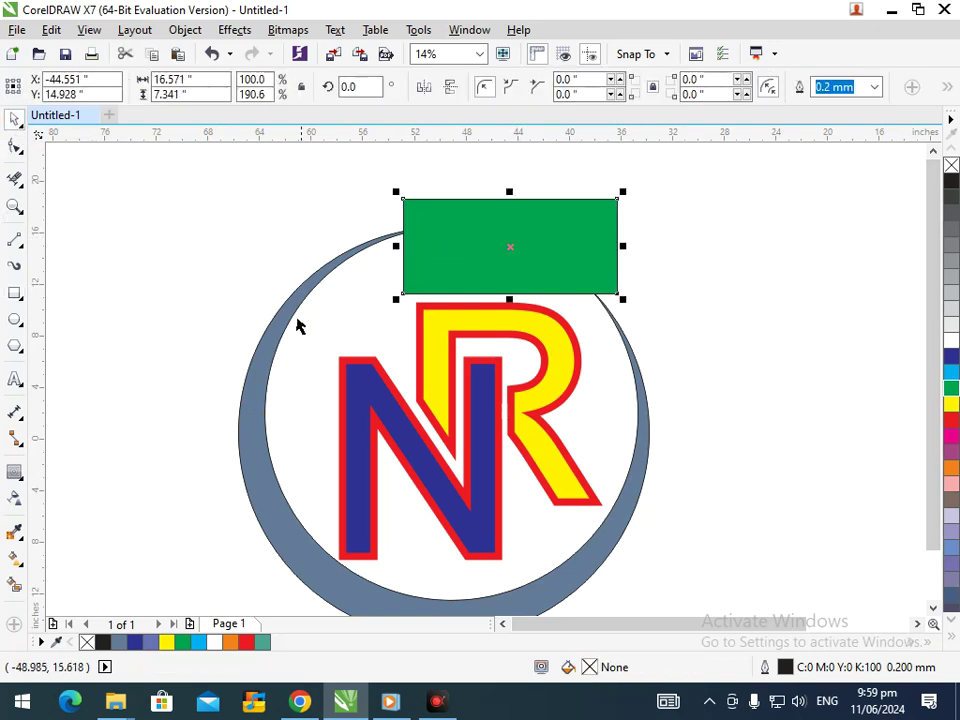
{"action": "left_click", "coordinate": [268, 346]}
{"action": "left_click", "coordinate": [500, 245], "text": "shift"}
{"action": "left_click", "coordinate": [542, 86]}
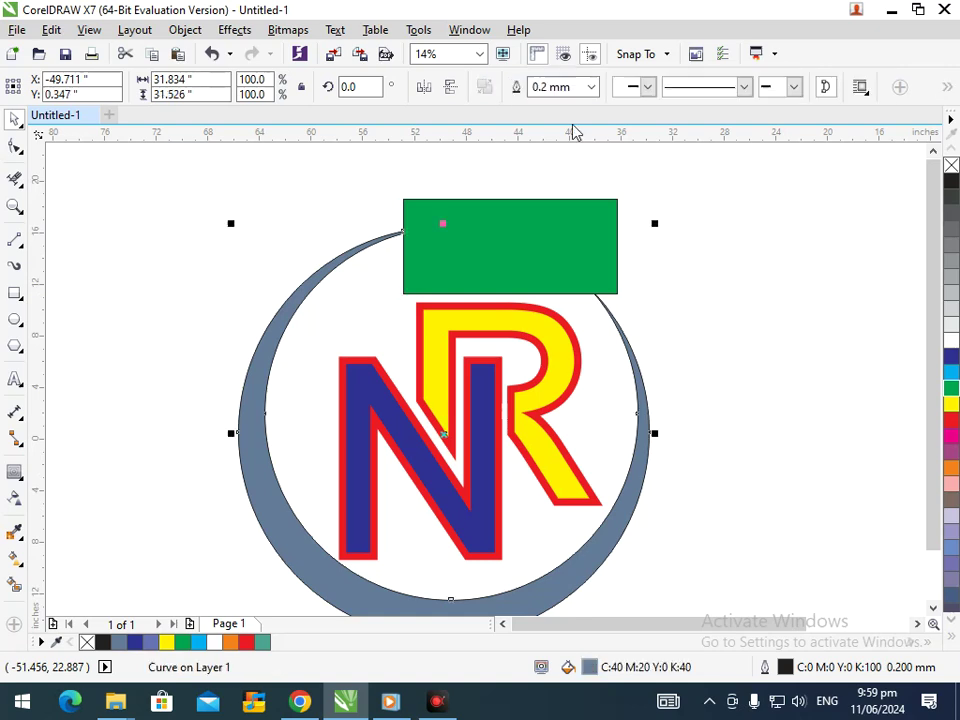
Repeat the trim of the crescent with the green rectangle and move the rectangle toward the circle's upper right
{"action": "left_click_drag", "start_coordinate": [466, 220], "coordinate": [750, 184]}
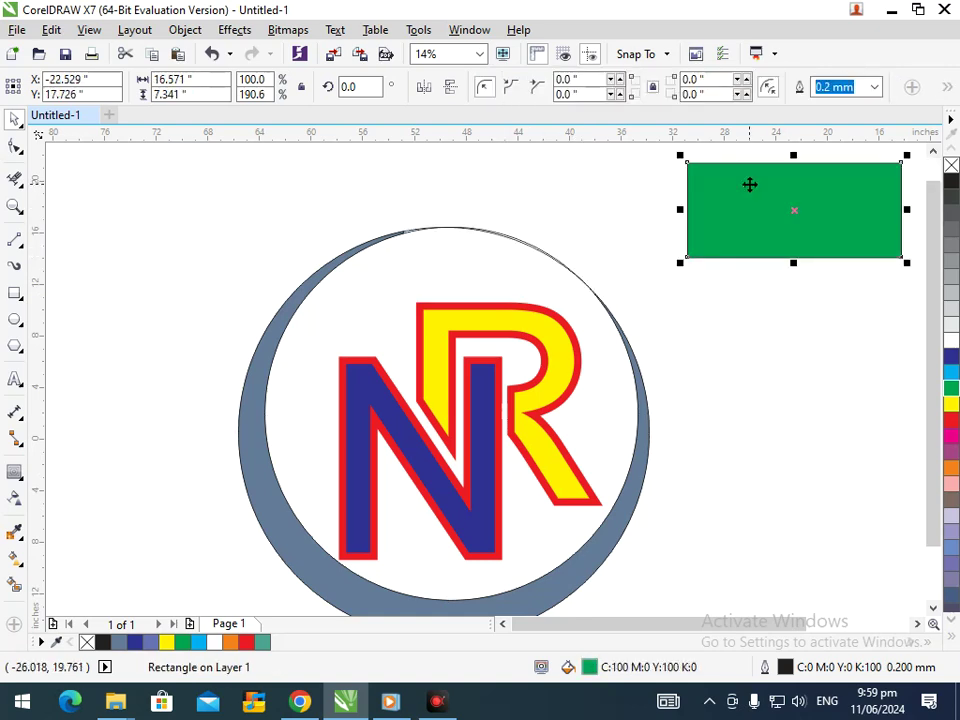
{"action": "key", "text": "ctrl+z"}
{"action": "left_click", "coordinate": [611, 522], "text": "shift"}
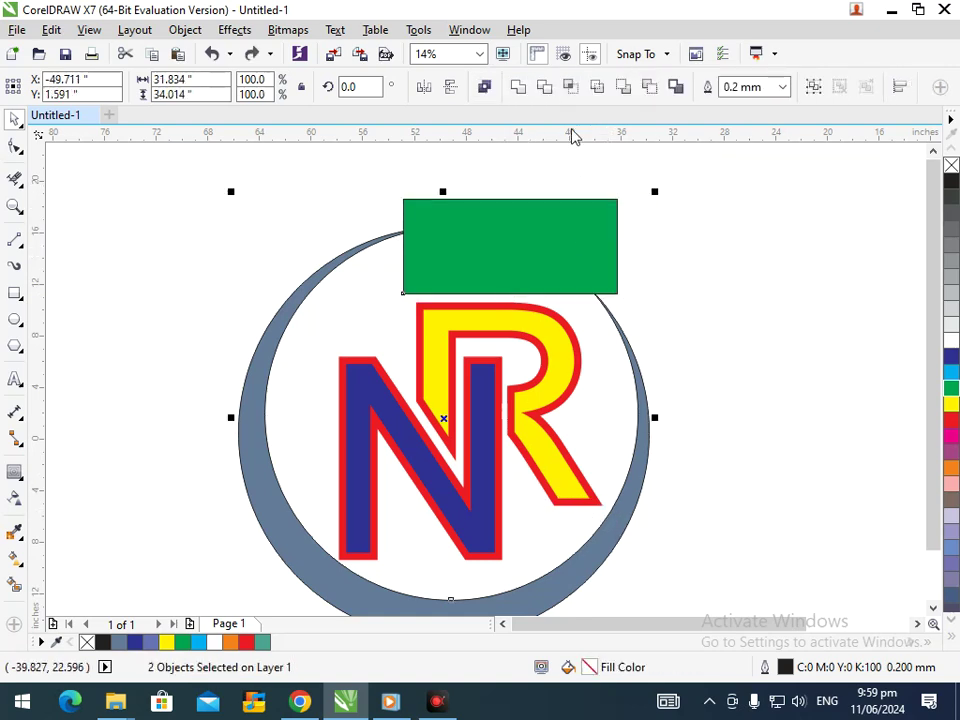
{"action": "left_click", "coordinate": [547, 86]}
{"action": "left_click_drag", "start_coordinate": [521, 242], "coordinate": [681, 228]}
{"action": "left_click_drag", "start_coordinate": [466, 223], "coordinate": [630, 204]}
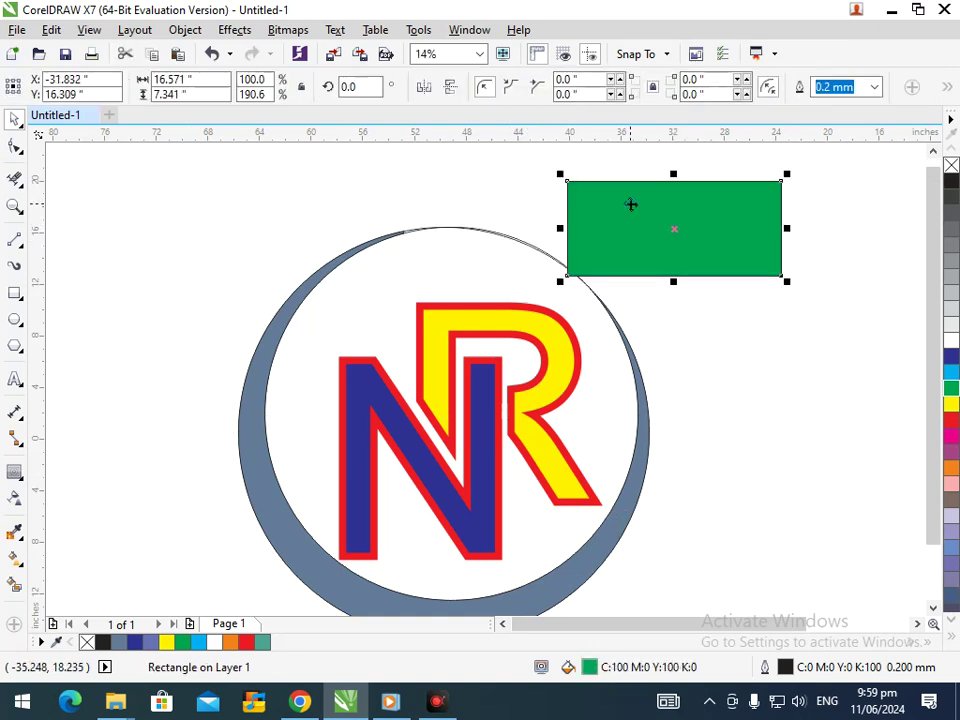
Undo the green rectangle's move and delete the rectangle and the thin leftover arcs between the crescent's tips with Virtual Segment Delete
{"action": "key", "text": "ctrl+z"}
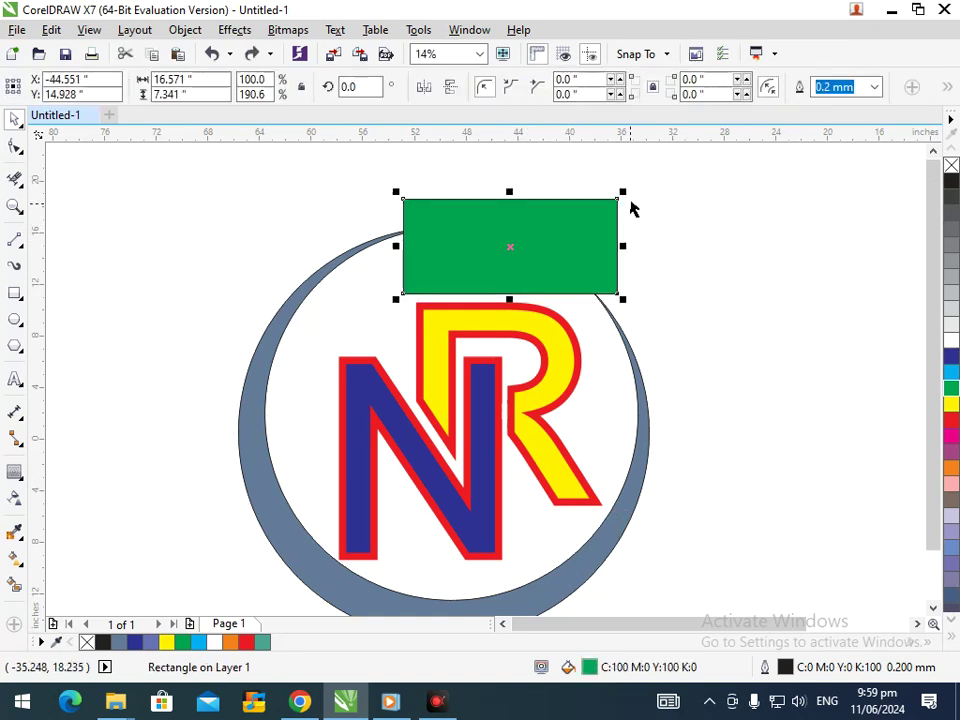
{"action": "left_click", "coordinate": [15, 181]}
{"action": "left_click_drag", "start_coordinate": [417, 183], "coordinate": [424, 240]}
{"action": "left_click", "coordinate": [515, 236]}
{"action": "left_click", "coordinate": [403, 264]}
{"action": "left_click", "coordinate": [592, 289]}
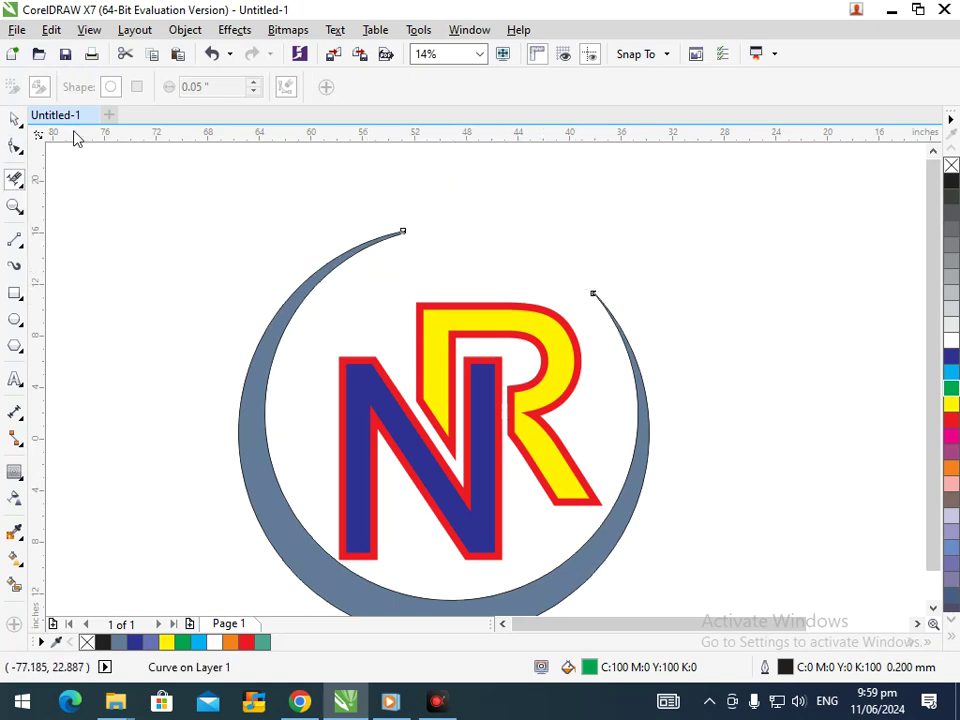
{"action": "left_click", "coordinate": [15, 119]}
Fill the trimmed crescent with black (C:0 M:0 Y:0 K:100), keeping it in its original position around the letters
{"action": "scroll", "coordinate": [541, 362], "scroll_direction": "down", "scroll_amount": 2}
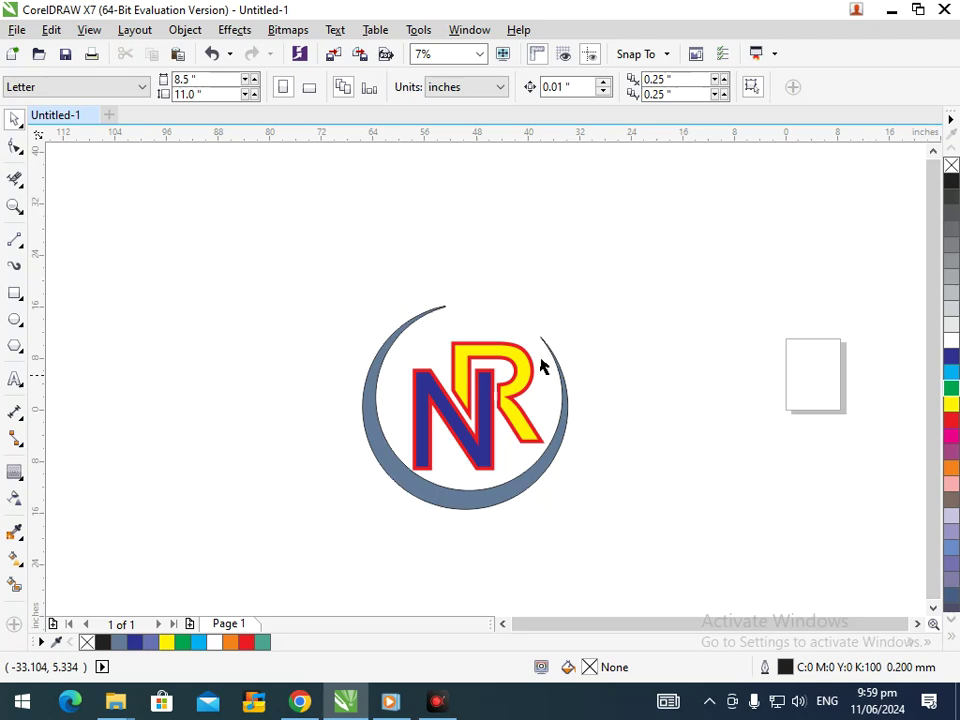
{"action": "left_click_drag", "start_coordinate": [491, 513], "coordinate": [373, 524]}
{"action": "key", "text": "ctrl+z"}
{"action": "left_click", "coordinate": [951, 182]}
{"action": "left_click", "coordinate": [540, 445]}
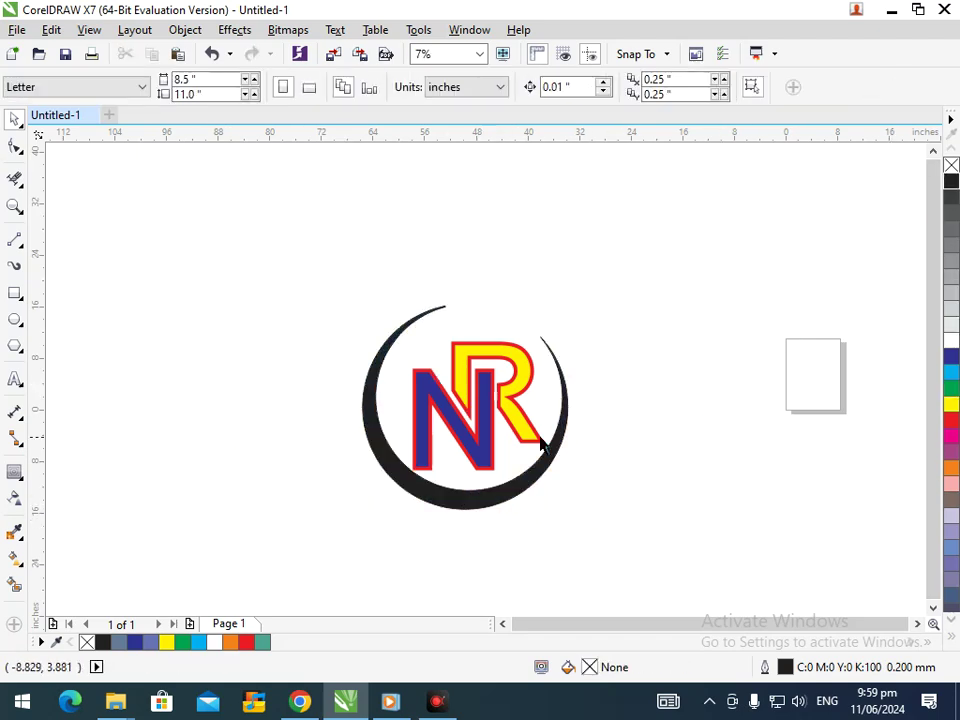
Group the crescent with the N and R and move the group farther left and up
{"action": "left_click_drag", "start_coordinate": [265, 221], "coordinate": [591, 546]}
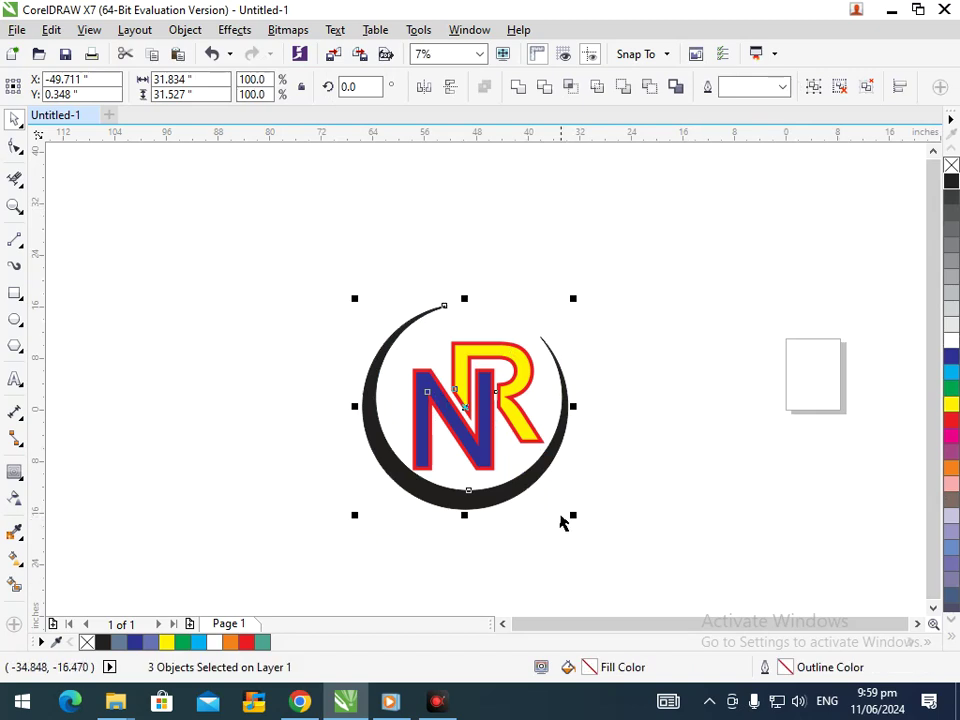
{"action": "key", "text": "ctrl+g"}
{"action": "left_click_drag", "start_coordinate": [467, 476], "coordinate": [249, 422]}
{"action": "left_click_drag", "start_coordinate": [373, 431], "coordinate": [149, 346]}
{"action": "key", "text": "Escape"}
Scale the grouped logo down to 78.5%, about 24.99 by 24.75 inches, and move it slightly down
{"action": "key", "text": "F2"}
{"action": "left_click_drag", "start_coordinate": [117, 203], "coordinate": [372, 457]}
{"action": "left_click", "coordinate": [385, 529]}
{"action": "left_click_drag", "start_coordinate": [271, 569], "coordinate": [317, 542]}
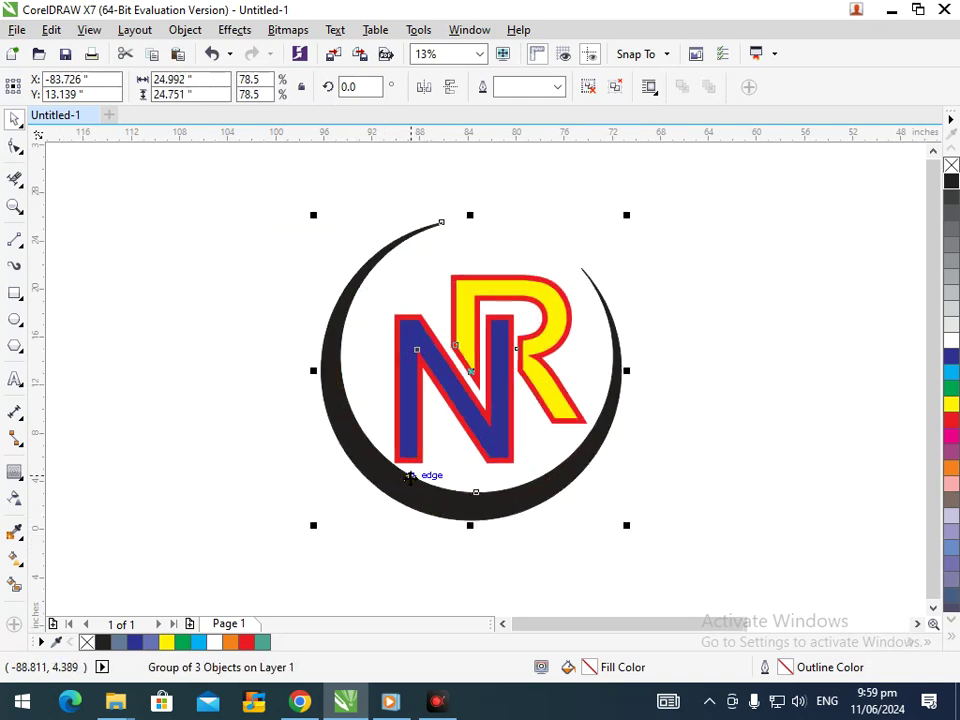
{"action": "left_click_drag", "start_coordinate": [405, 474], "coordinate": [396, 506]}
Ungroup the logo and move the N and R together slightly upward inside the crescent
{"action": "left_click", "coordinate": [617, 89]}
{"action": "key", "text": "Escape"}
{"action": "left_click", "coordinate": [506, 405]}
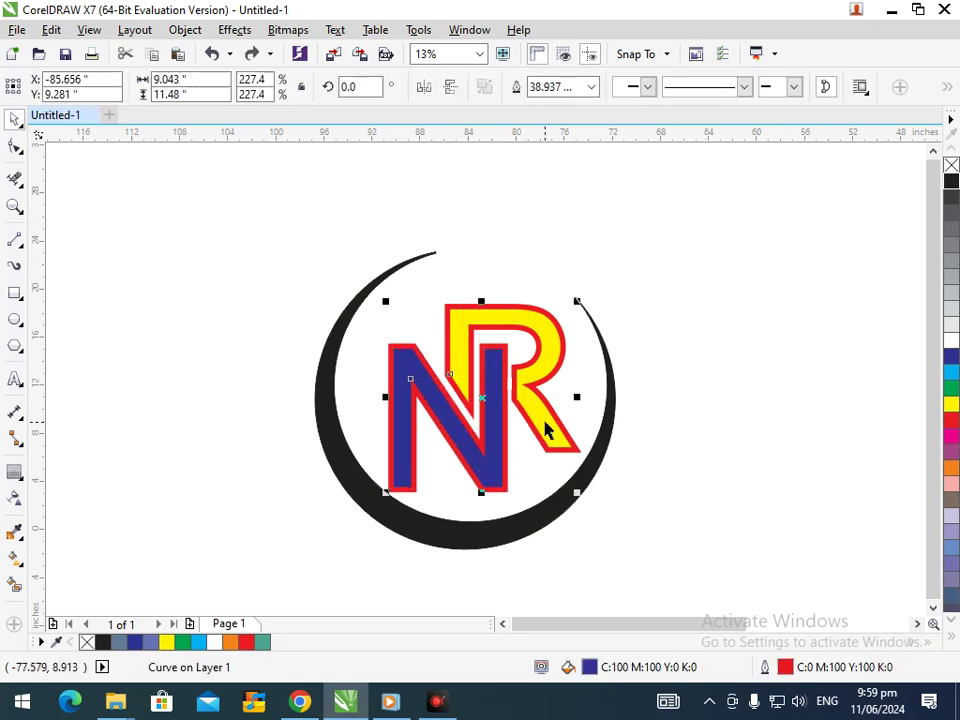
{"action": "left_click", "coordinate": [528, 428], "text": "shift"}
{"action": "left_click_drag", "start_coordinate": [499, 420], "coordinate": [501, 394]}
{"action": "left_click", "coordinate": [722, 434]}
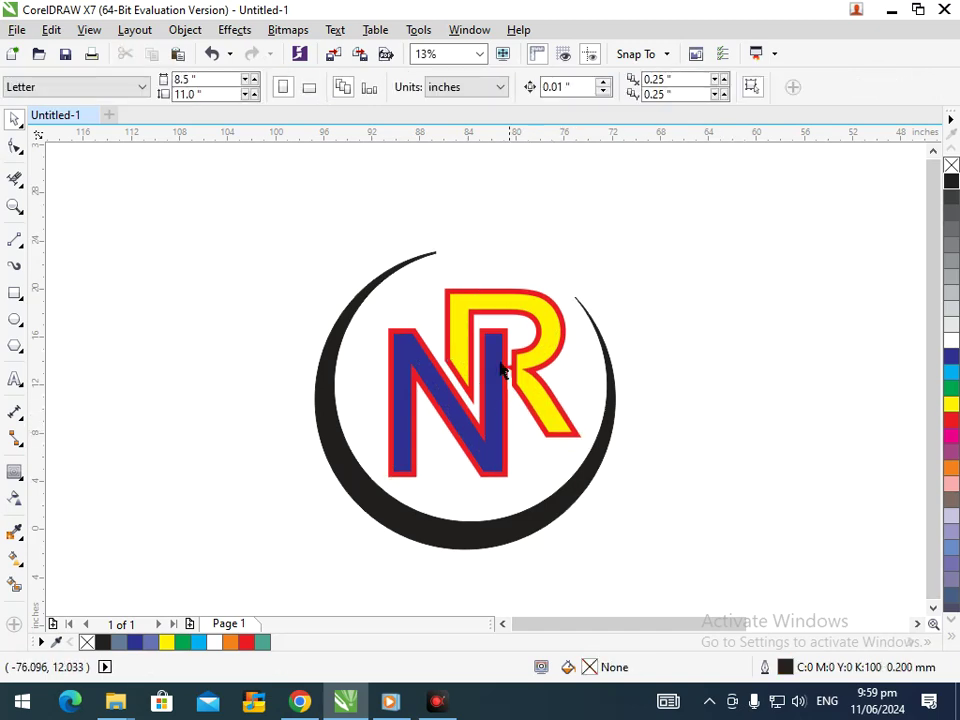
Cover the red stub between the N and R with a white-filled, white-outlined rectangle about 0.305 by 1.01 inches
{"action": "scroll", "coordinate": [506, 365], "scroll_direction": "up", "scroll_amount": 5}
{"action": "left_click", "coordinate": [15, 293]}
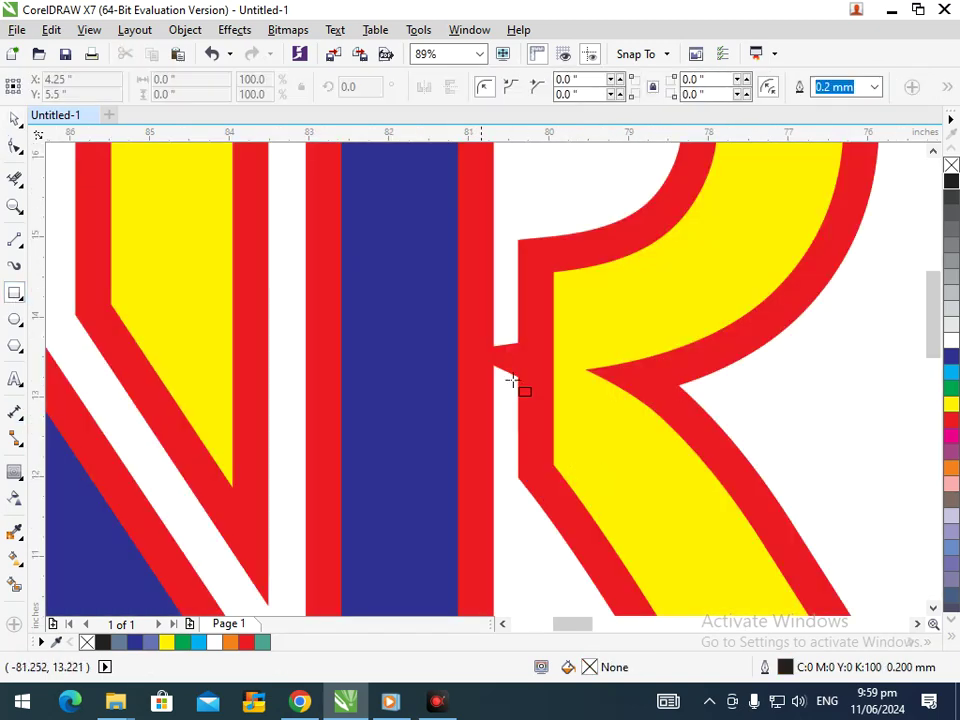
{"action": "left_click_drag", "start_coordinate": [516, 316], "coordinate": [496, 400]}
{"action": "left_click", "coordinate": [950, 342]}
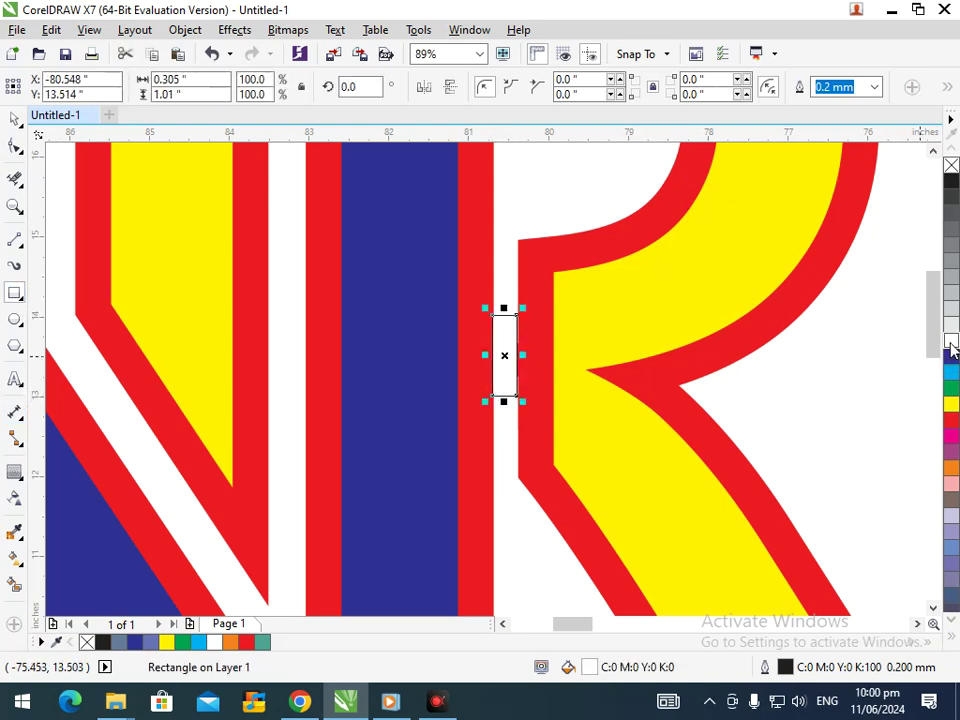
{"action": "right_click", "coordinate": [950, 342]}
{"action": "key", "text": "F3"}
{"action": "left_click", "coordinate": [13, 120]}
{"action": "left_click", "coordinate": [203, 294]}
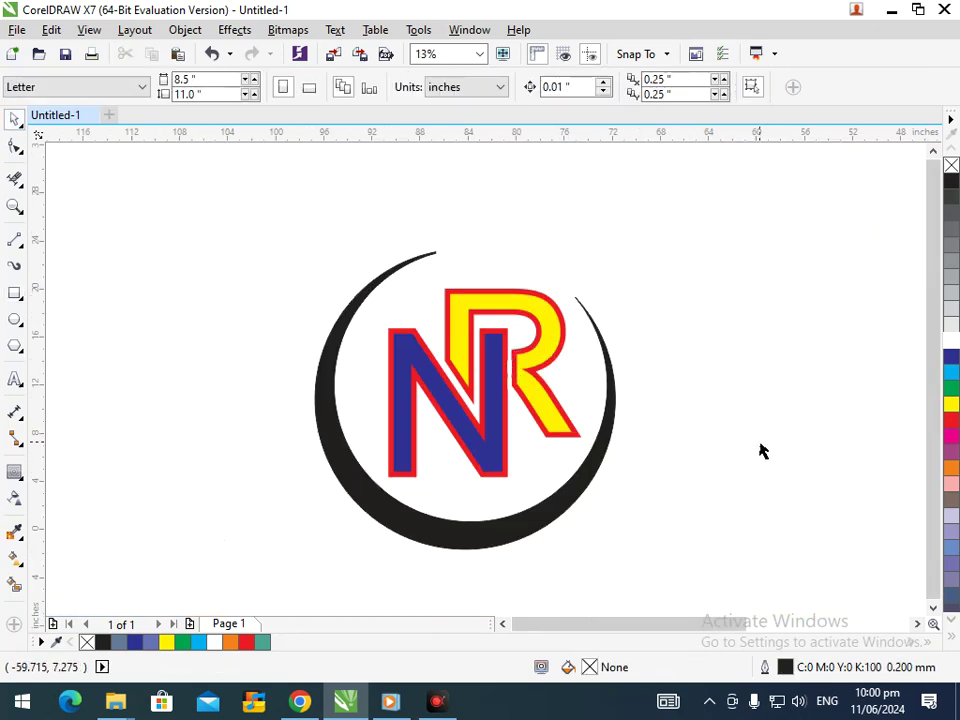
Try a green fill and outline (C:100 M:0 Y:100 K:0) on the crescent and undo the recolouring
{"action": "left_click", "coordinate": [597, 492]}
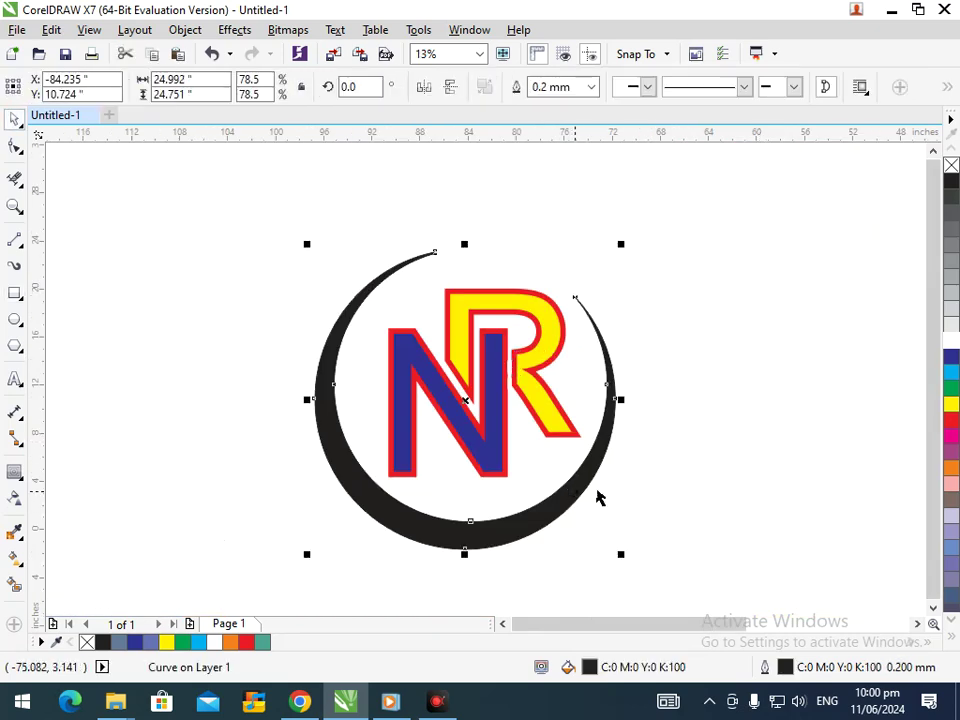
{"action": "left_click", "coordinate": [951, 388]}
{"action": "right_click", "coordinate": [951, 388]}
{"action": "left_click", "coordinate": [683, 463]}
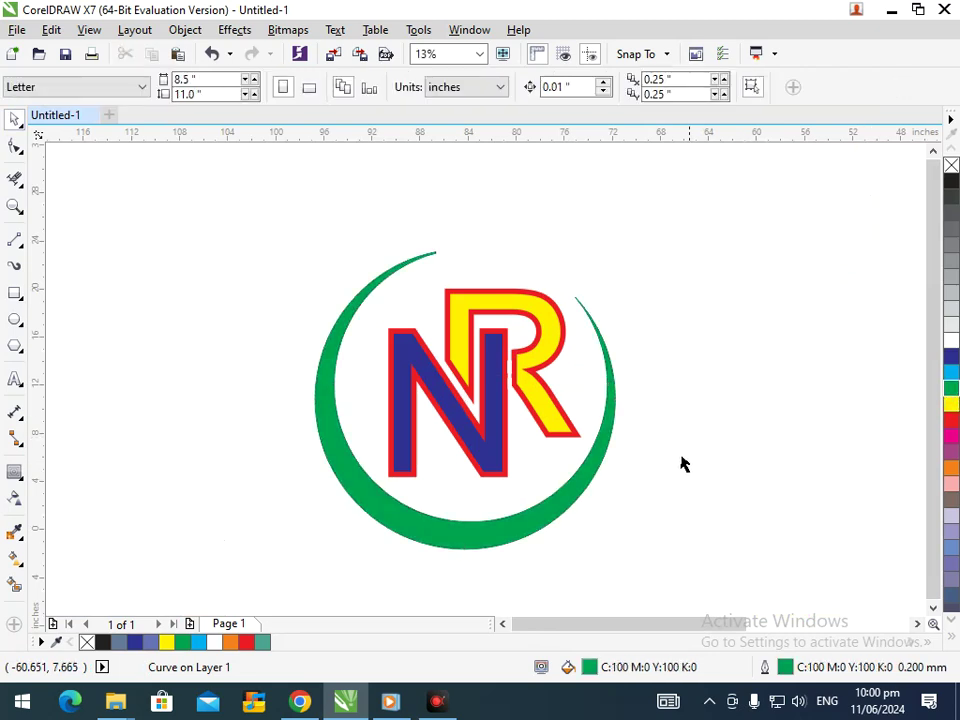
{"action": "left_click", "coordinate": [571, 499]}
{"action": "key", "text": "ctrl+z"}
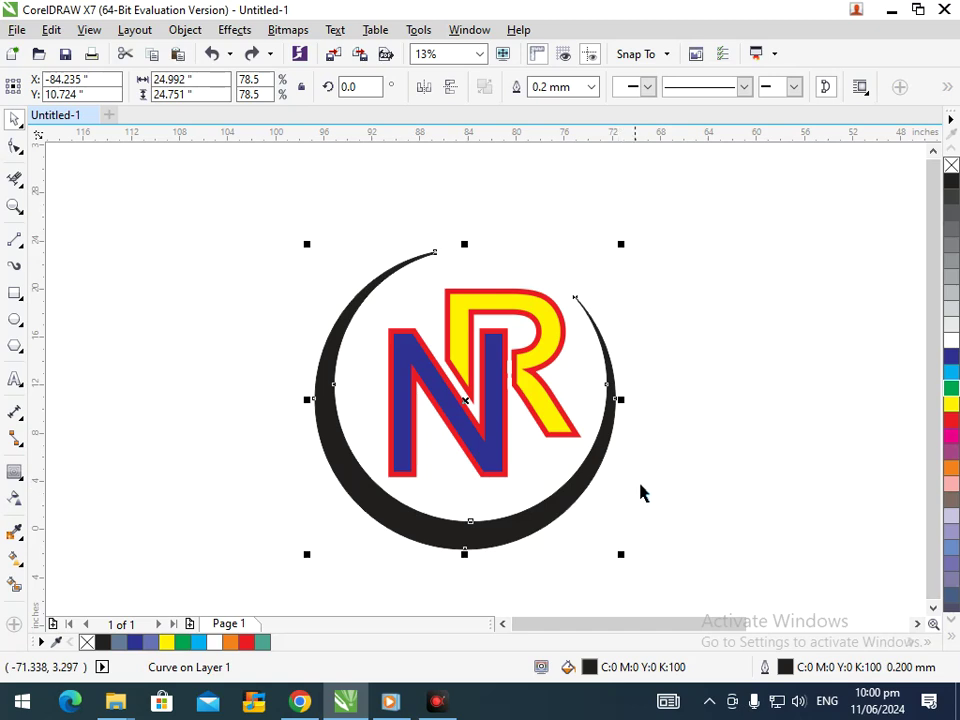
{"action": "left_click", "coordinate": [641, 492]}
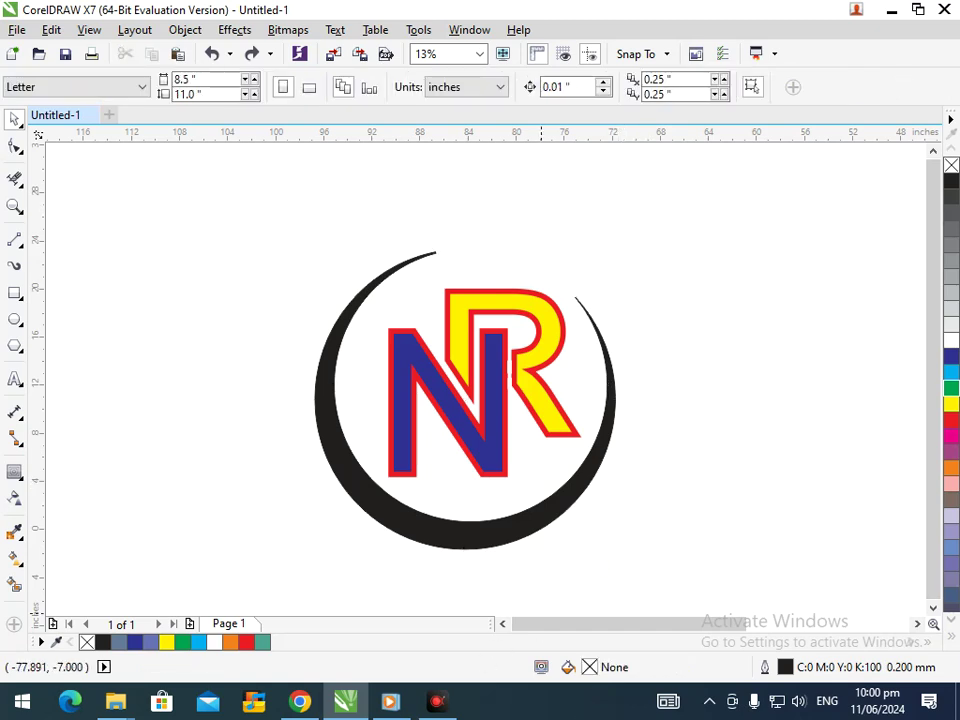